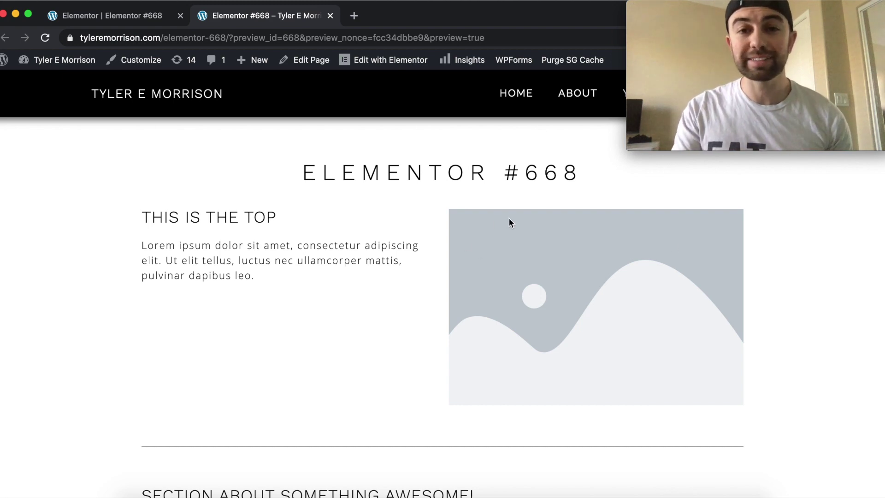
# In the site preview, scroll down until the orange TOP button appears and use it to jump back to the top section
pyautogui.scroll(-5, 510, 219)
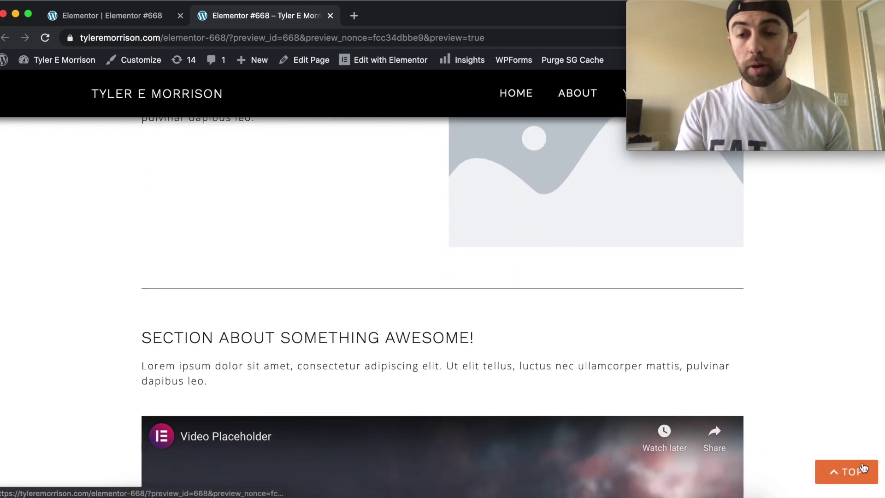
pyautogui.scroll(-5, 826, 429)
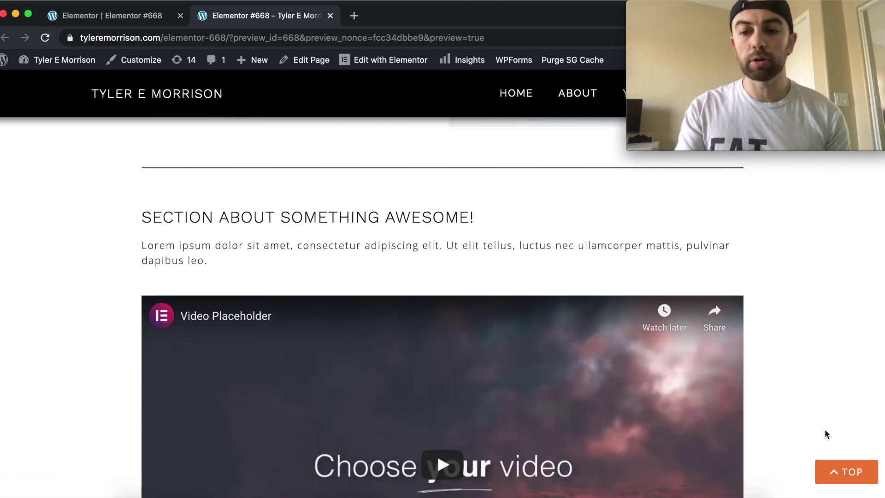
pyautogui.scroll(-10, 825, 430)
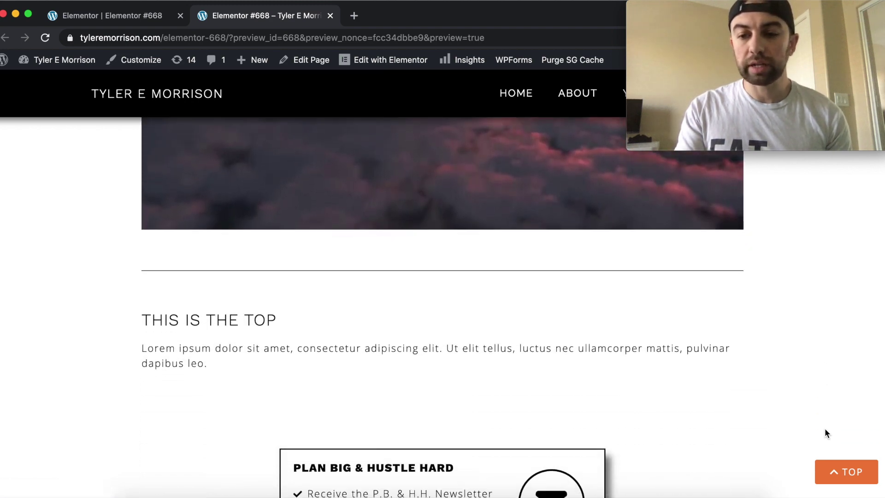
pyautogui.scroll(-5, 826, 433)
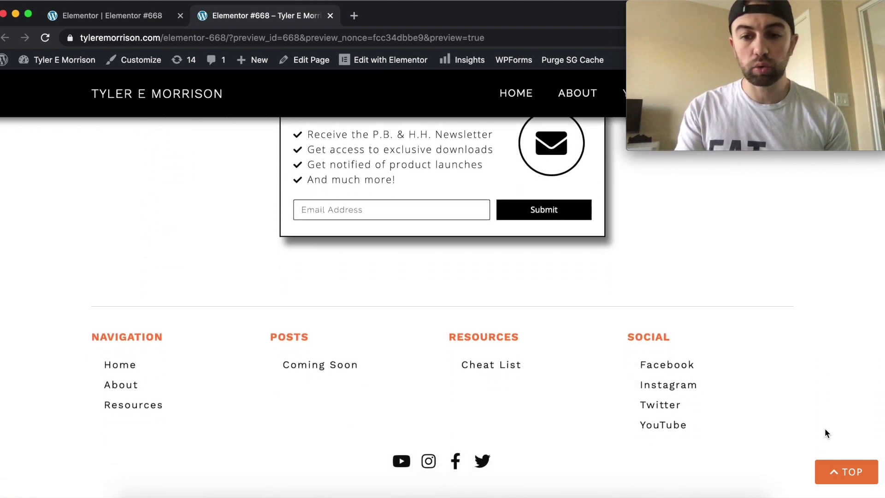
pyautogui.scroll(11, 825, 429)
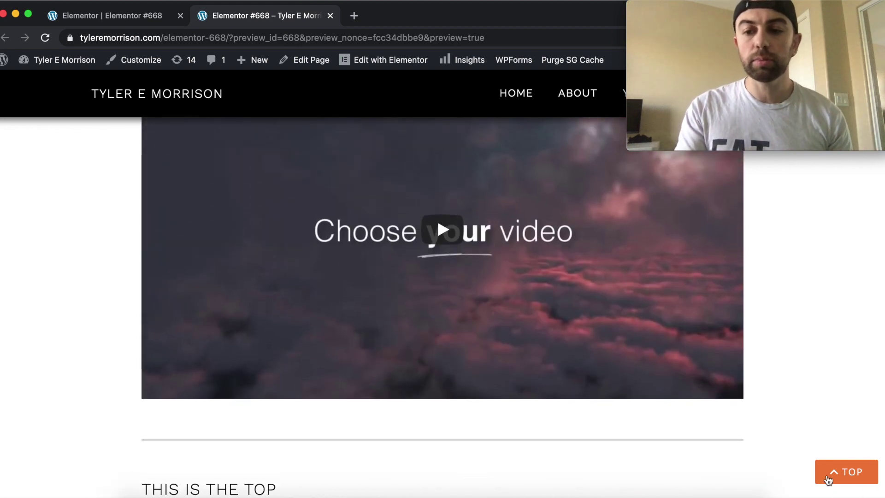
pyautogui.click(846, 476)
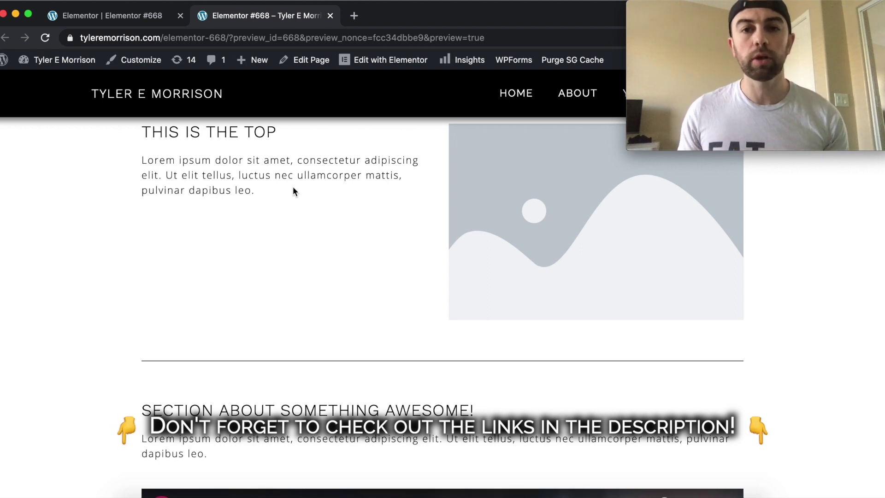
pyautogui.click(125, 17)
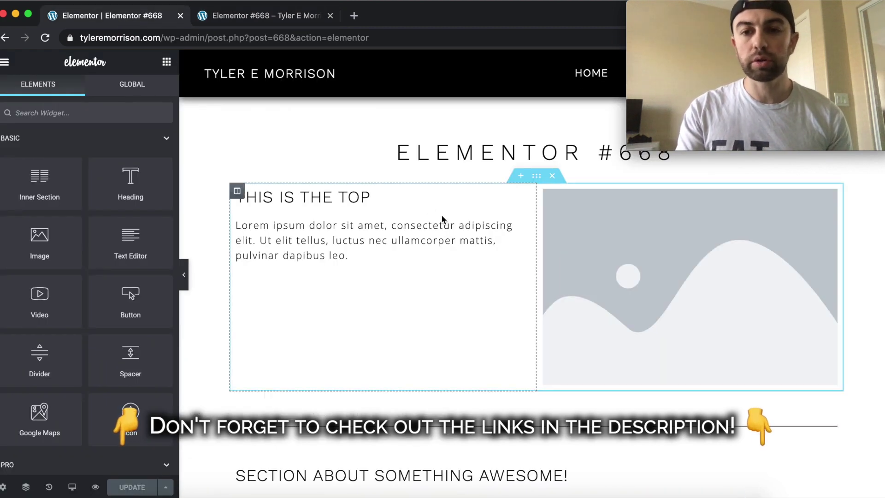
# Select the existing TOP button to show its settings: text TOP, link #top, Small size, up-arrow icon
pyautogui.scroll(-3, 506, 285)
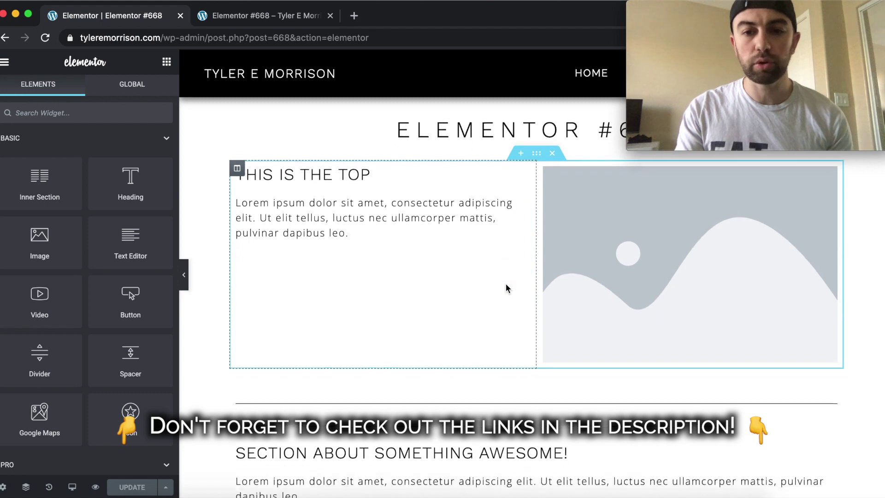
pyautogui.scroll(-5, 506, 288)
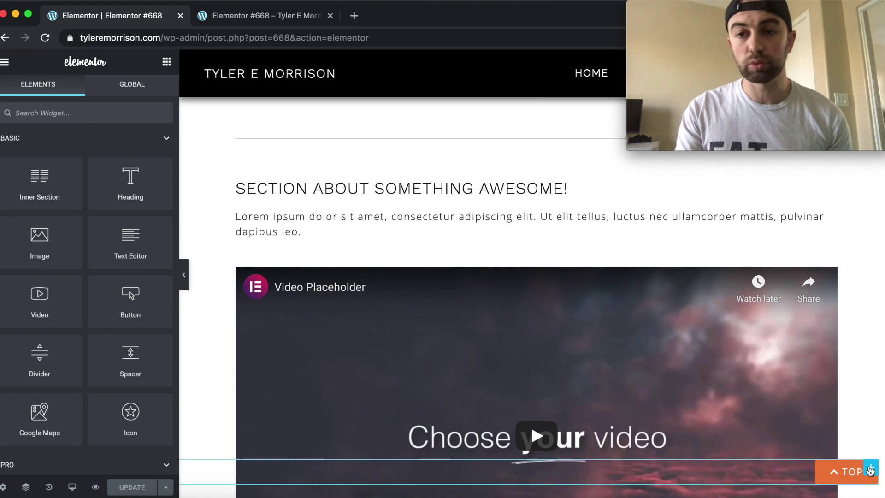
pyautogui.click(840, 478)
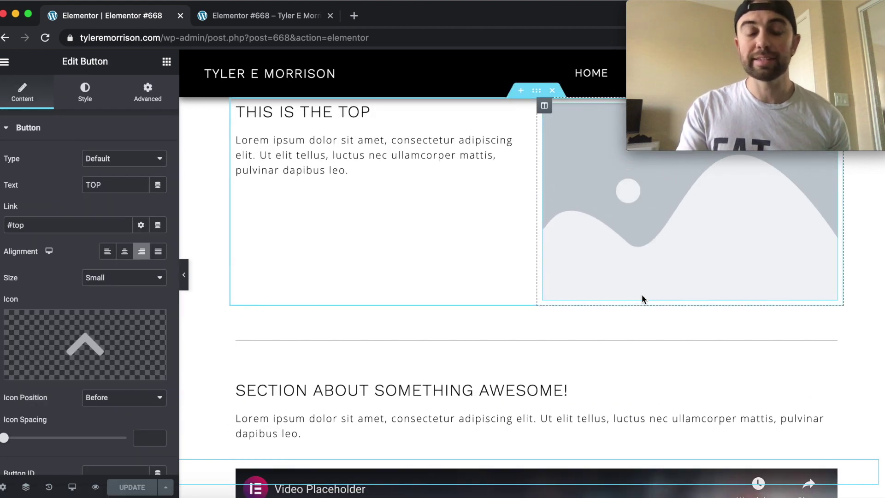
pyautogui.scroll(3, 643, 299)
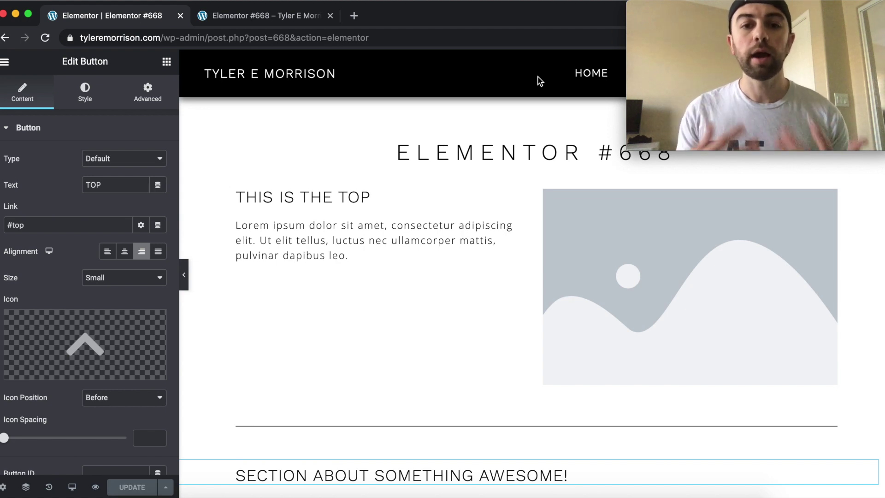
pyautogui.moveTo(493, 207)
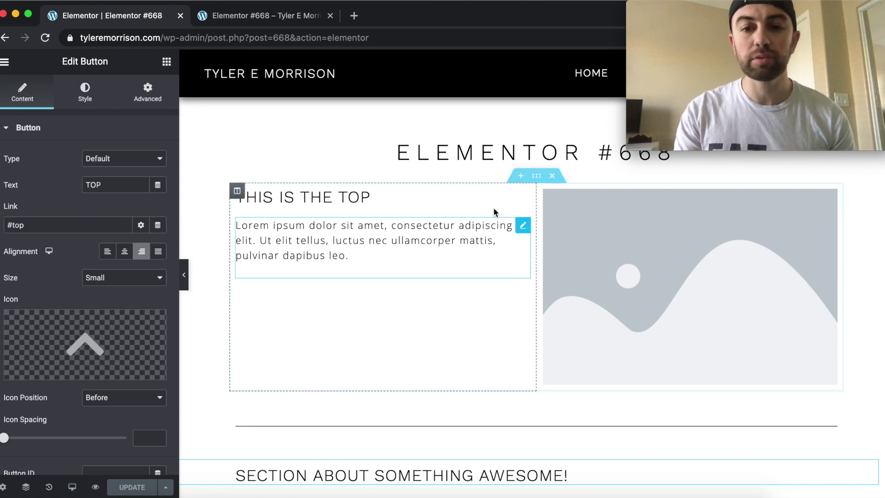
# Open the top section's Advanced settings to confirm its CSS ID is 'top'
pyautogui.click(538, 177)
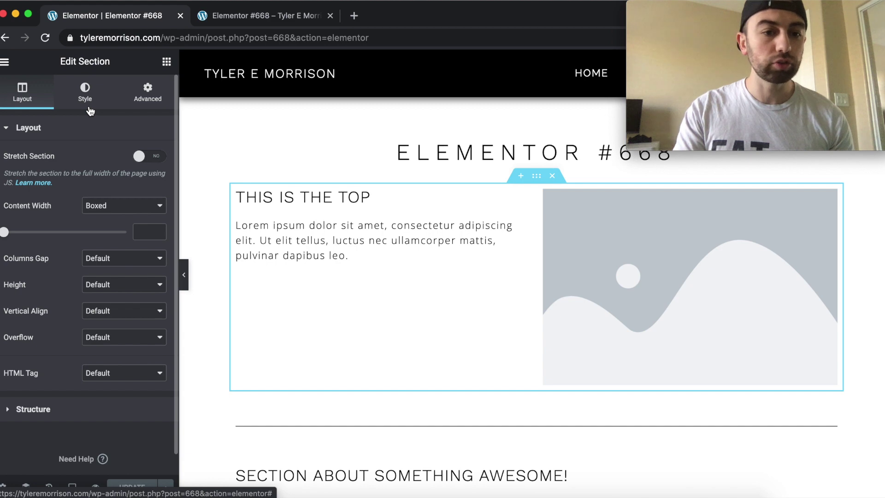
pyautogui.click(143, 96)
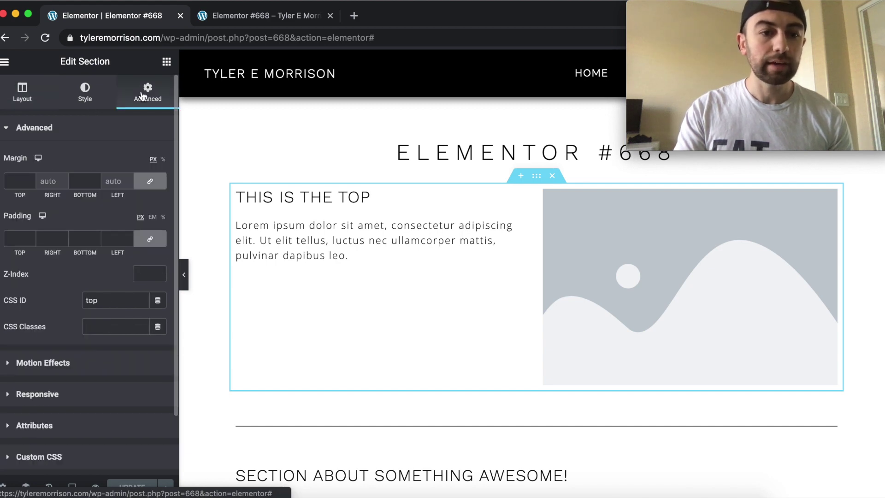
pyautogui.click(8, 132)
pyautogui.click(8, 132)
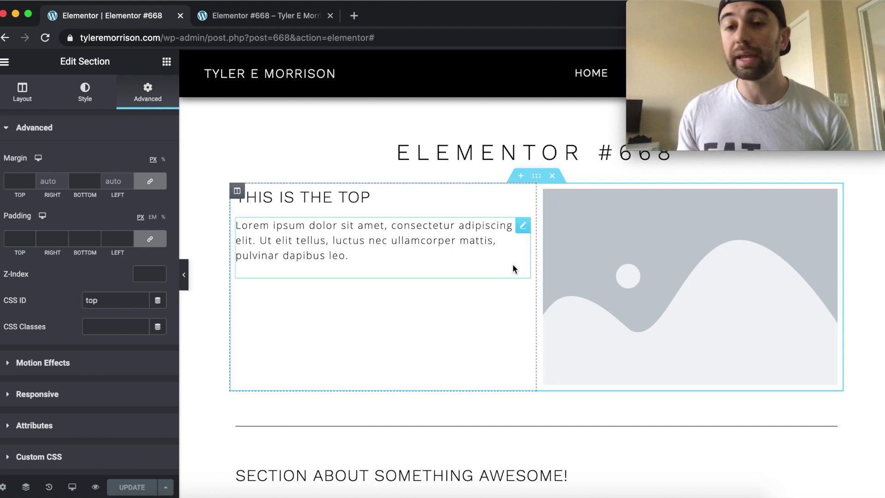
# Delete the old TOP button from the page
pyautogui.scroll(-10, 513, 266)
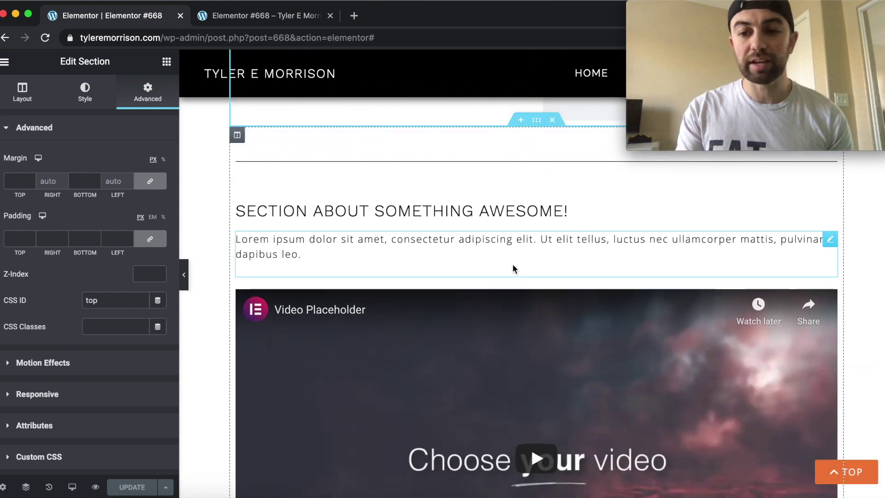
pyautogui.scroll(-10, 513, 265)
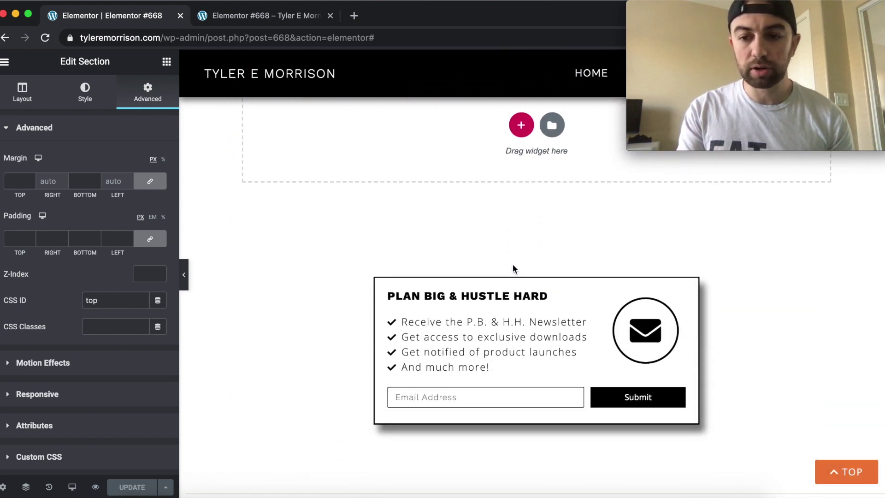
pyautogui.scroll(6, 513, 264)
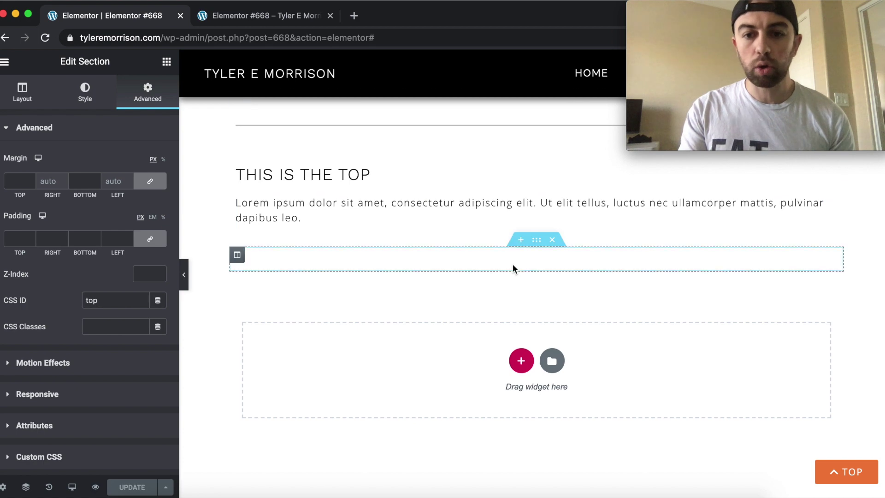
pyautogui.rightClick(843, 471)
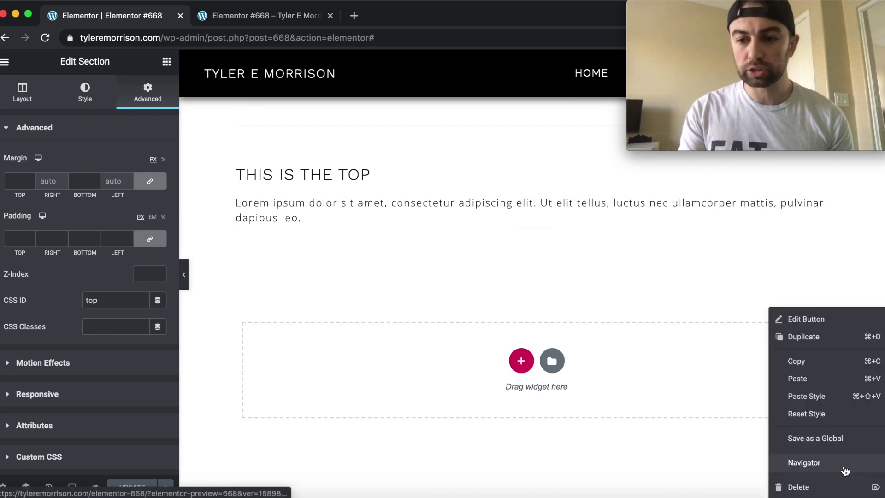
pyautogui.click(807, 492)
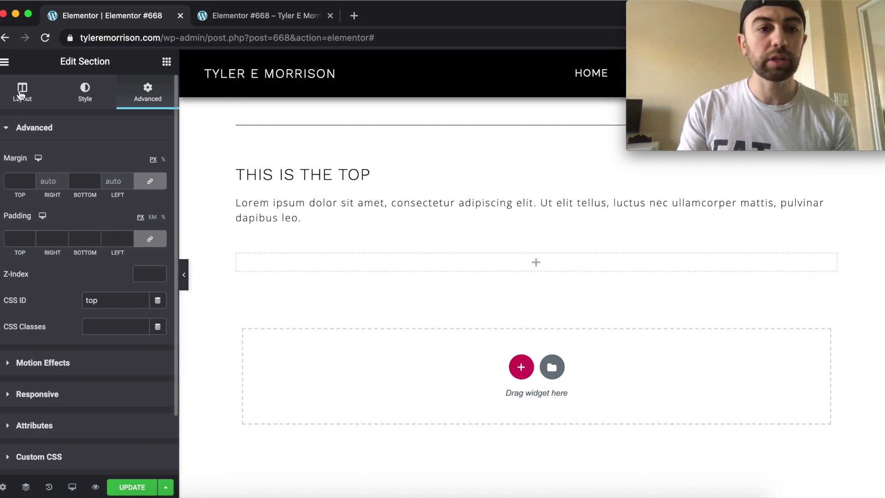
# Drag a new Button widget into the empty section below the THIS IS THE TOP text
pyautogui.click(4, 62)
pyautogui.click(4, 64)
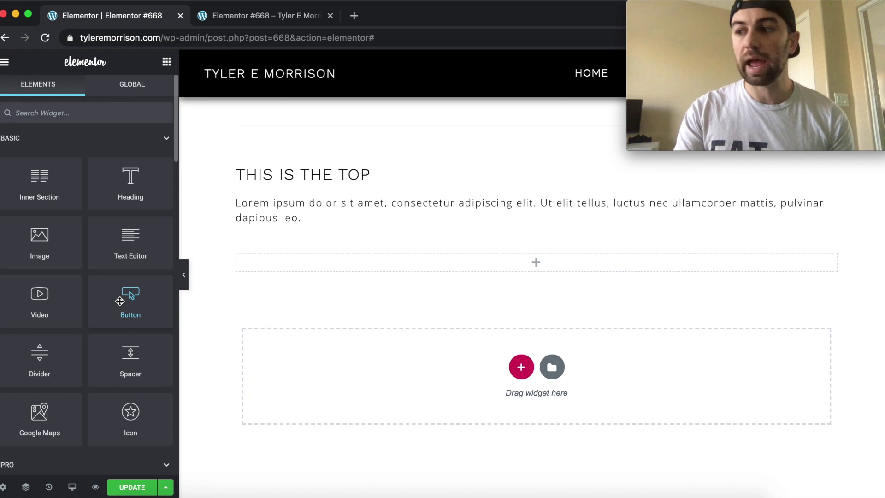
pyautogui.moveTo(120, 301); pyautogui.dragTo(441, 258)
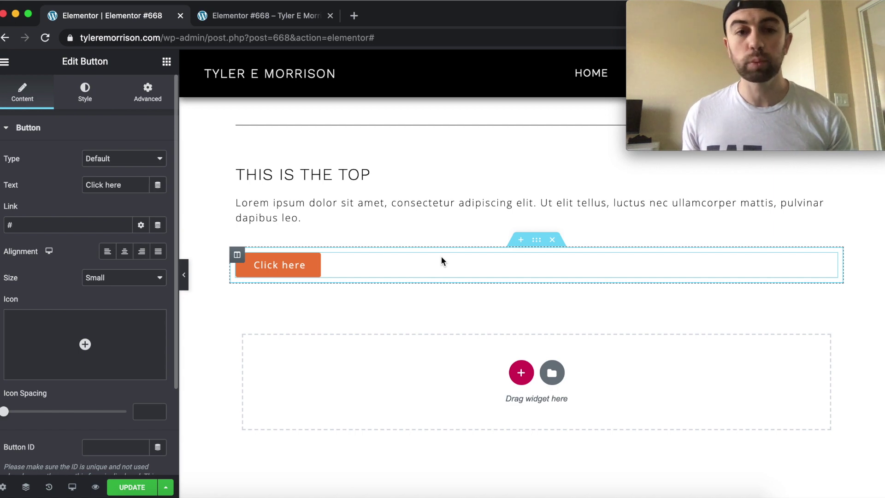
# Give the new button the chevron-up icon from the Icon Library
pyautogui.moveTo(83, 343)
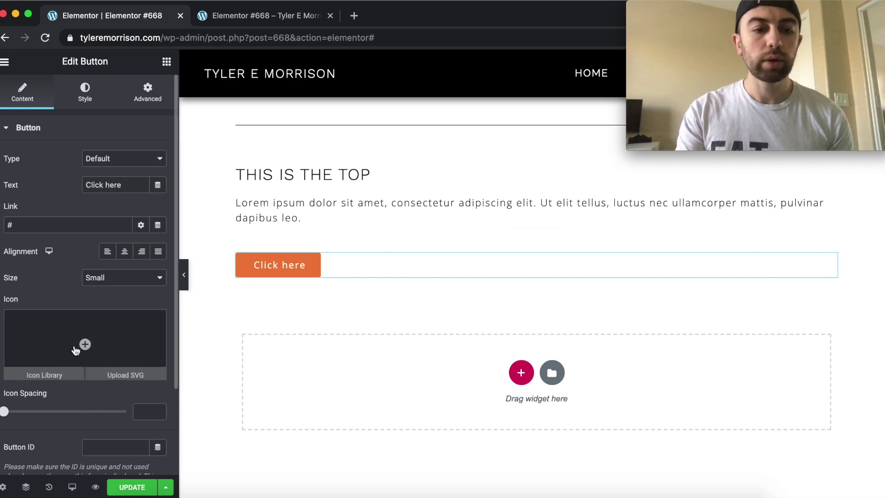
pyautogui.click(84, 339)
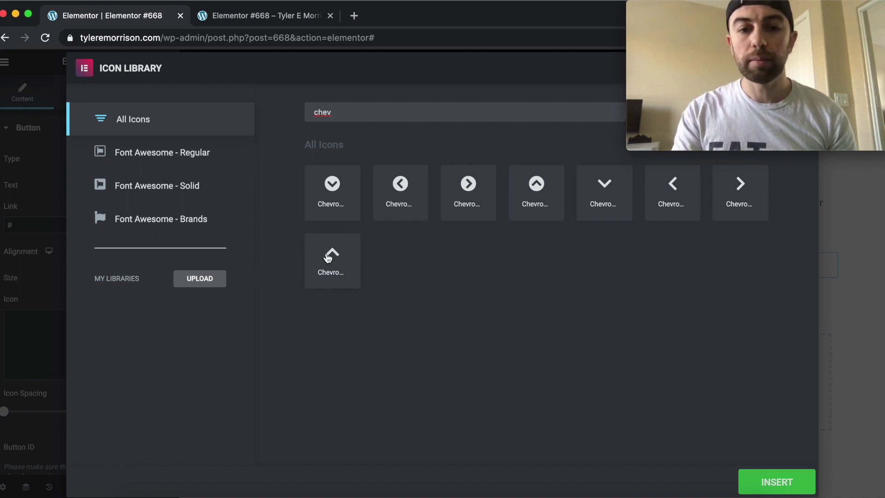
pyautogui.click(332, 259)
pyautogui.click(766, 479)
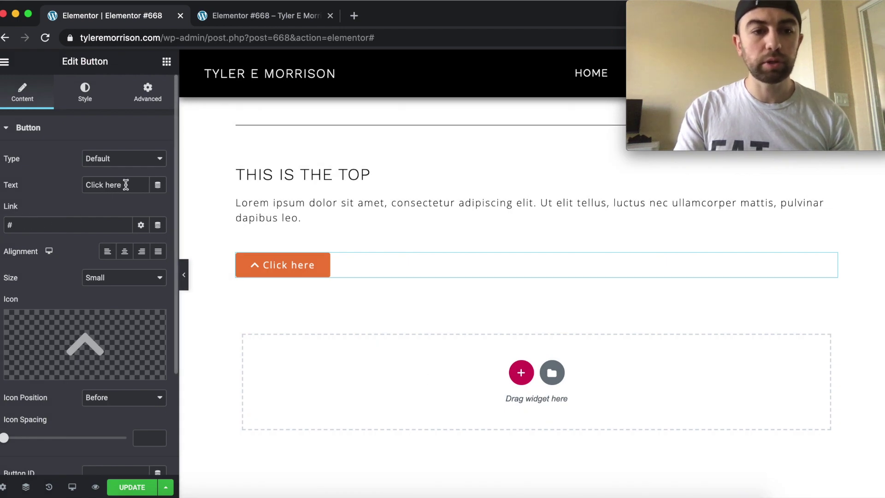
# Replace the button label with TOP
pyautogui.moveTo(130, 184); pyautogui.dragTo(78, 178)
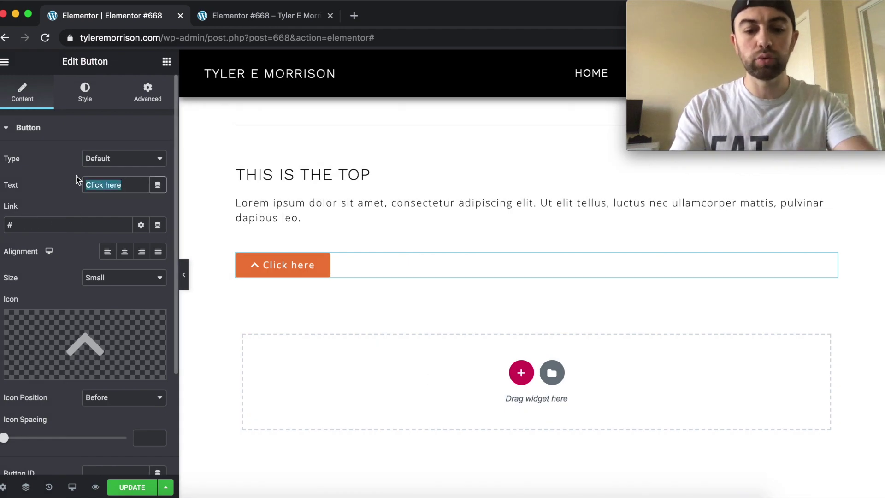
pyautogui.write('Top')
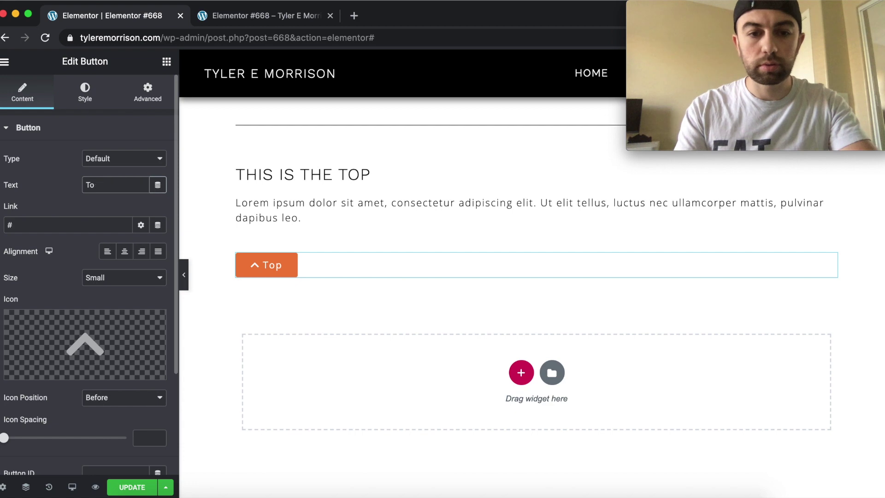
pyautogui.press('BackSpace')
pyautogui.write('OP')
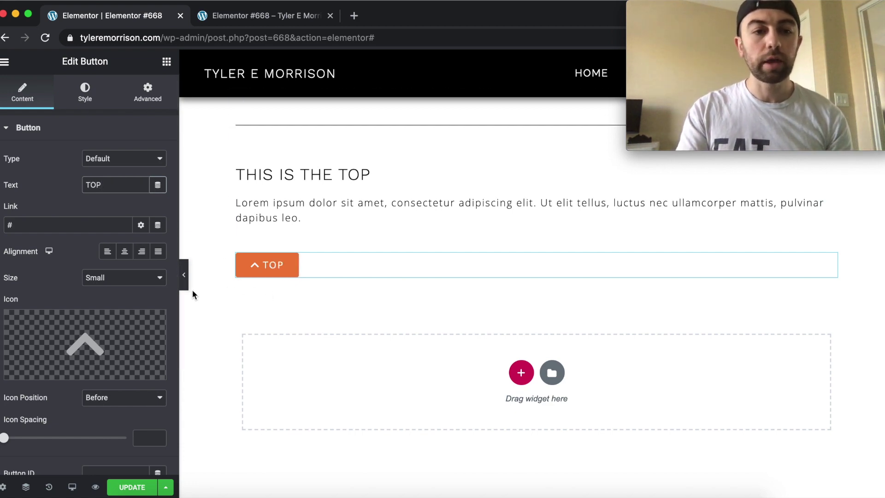
# Set the button's link to #top and its alignment to Right
pyautogui.click(71, 219)
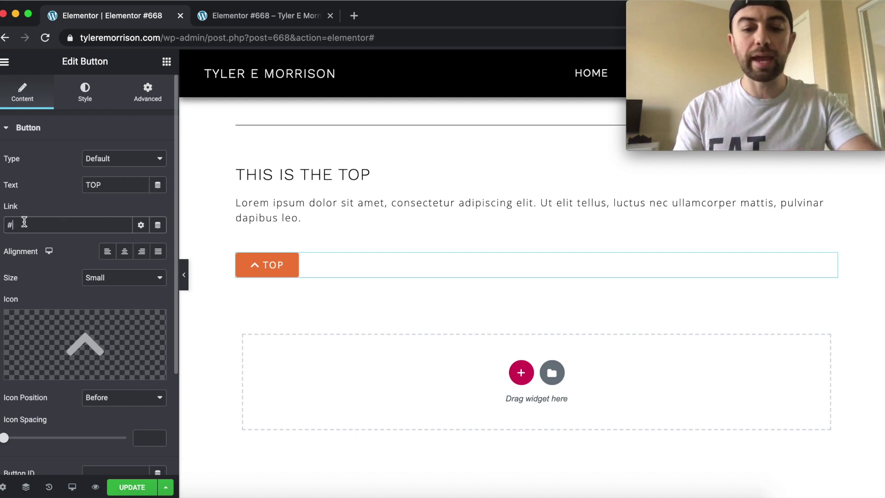
pyautogui.press('BackSpace')
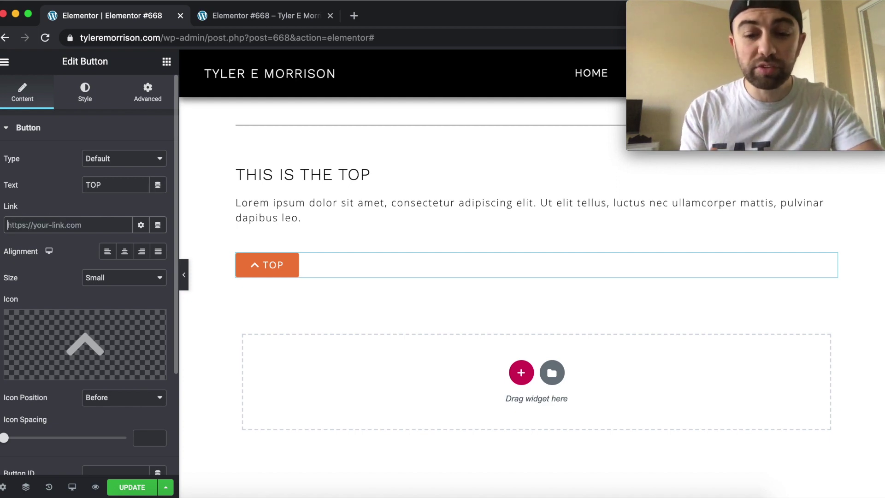
pyautogui.write('#top')
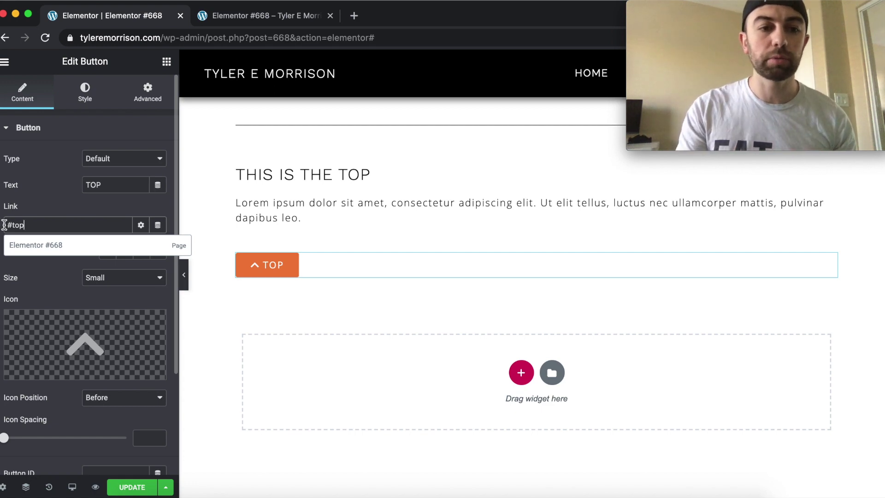
pyautogui.click(47, 206)
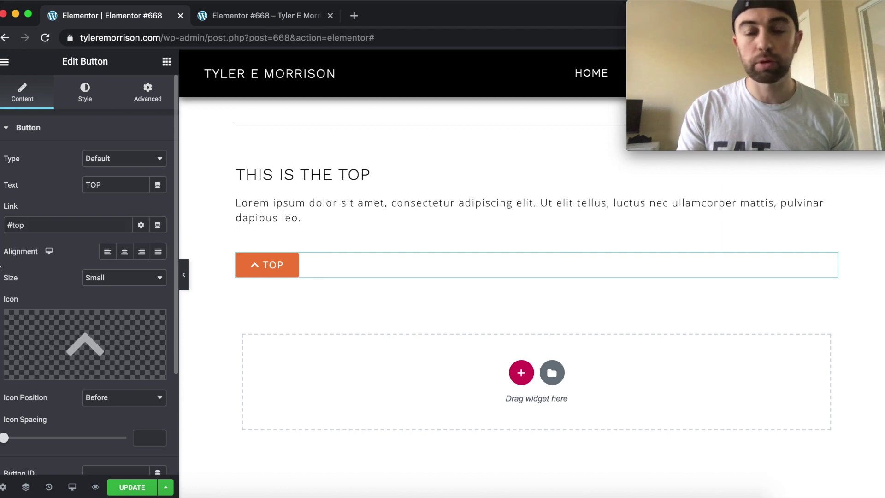
pyautogui.moveTo(104, 340)
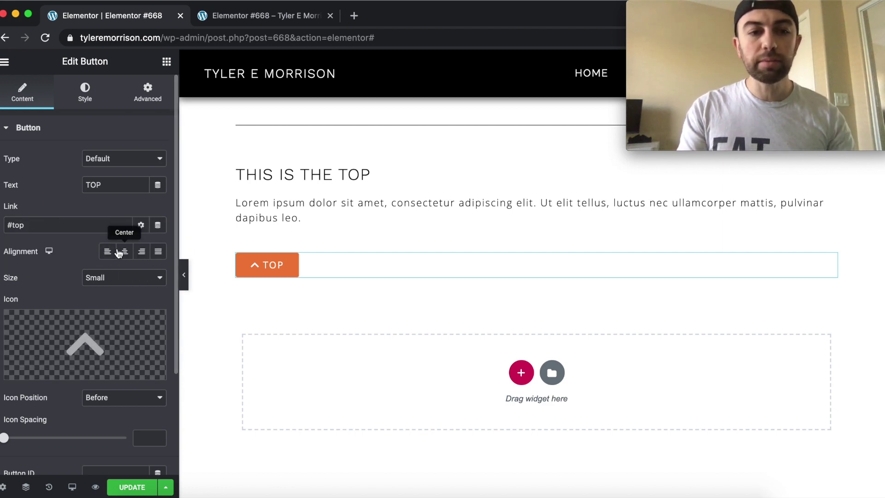
pyautogui.click(125, 253)
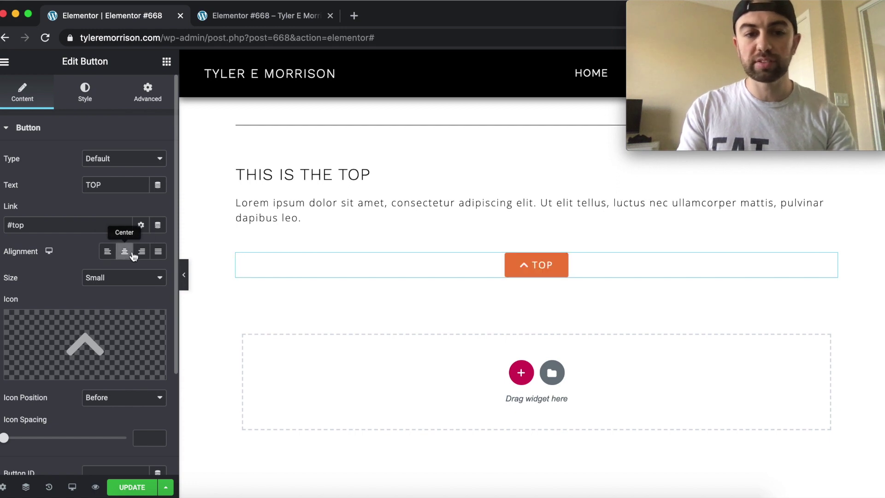
pyautogui.click(135, 256)
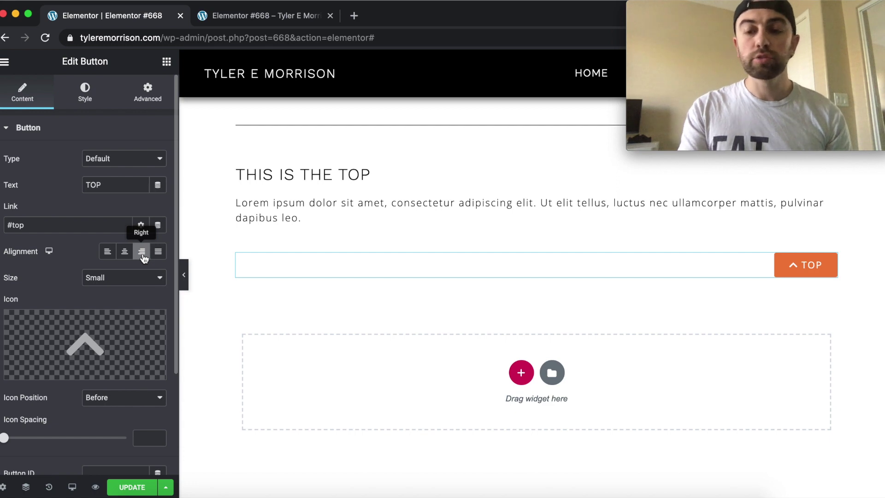
# Test the TOP button on the canvas to check it jumps to #top
pyautogui.scroll(2, 728, 355)
pyautogui.scroll(-1, 729, 355)
pyautogui.scroll(2, 729, 355)
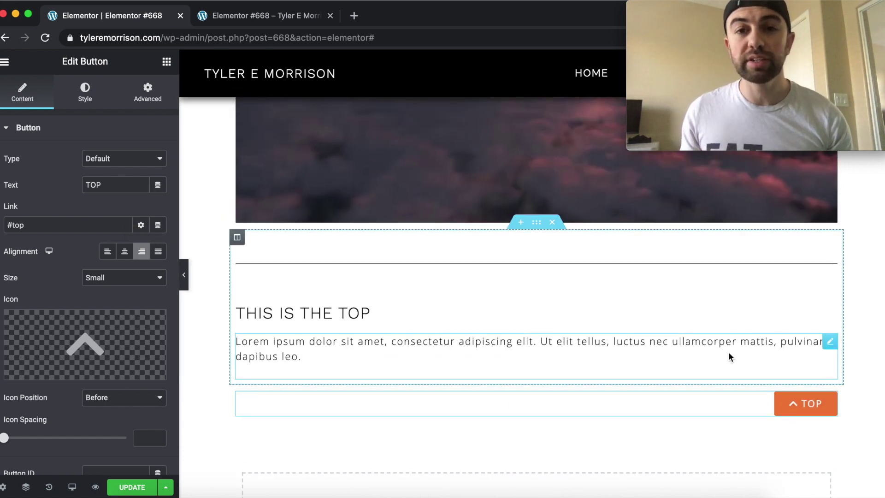
pyautogui.scroll(6, 729, 356)
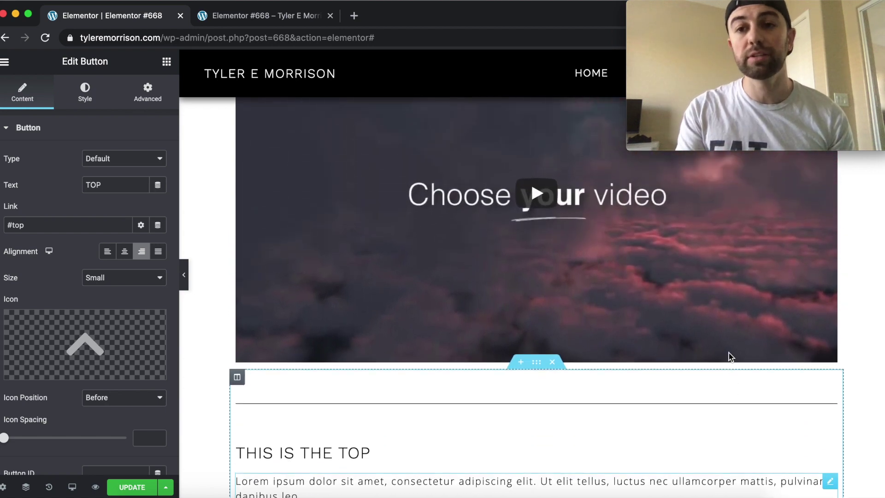
pyautogui.scroll(8, 730, 357)
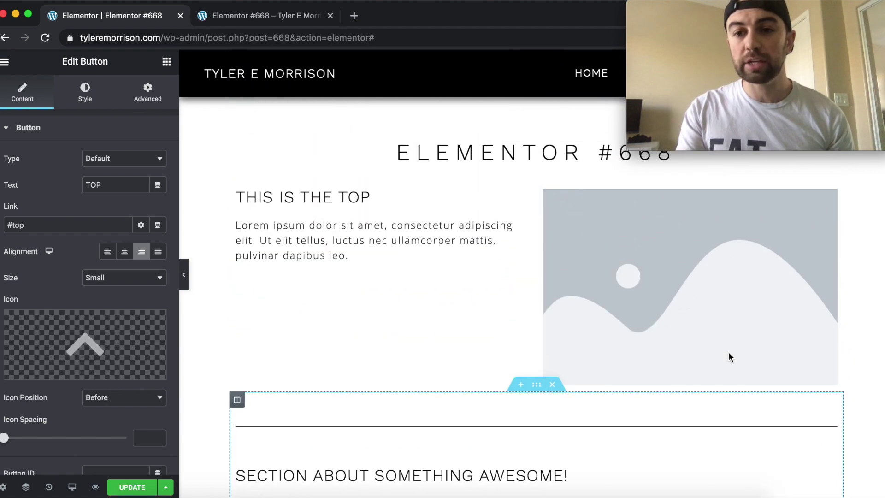
pyautogui.scroll(-4, 729, 357)
pyautogui.scroll(-12, 729, 356)
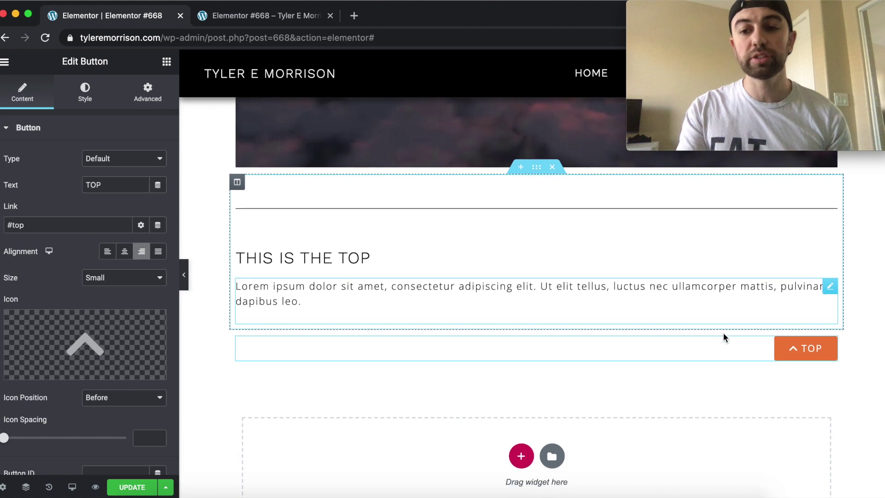
pyautogui.click(789, 361)
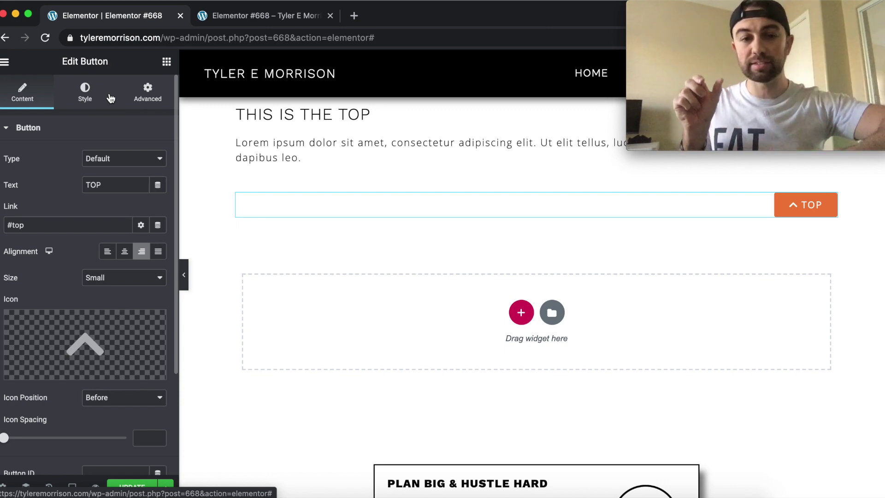
# Set the button's Motion Effects Sticky option to Bottom
pyautogui.click(148, 94)
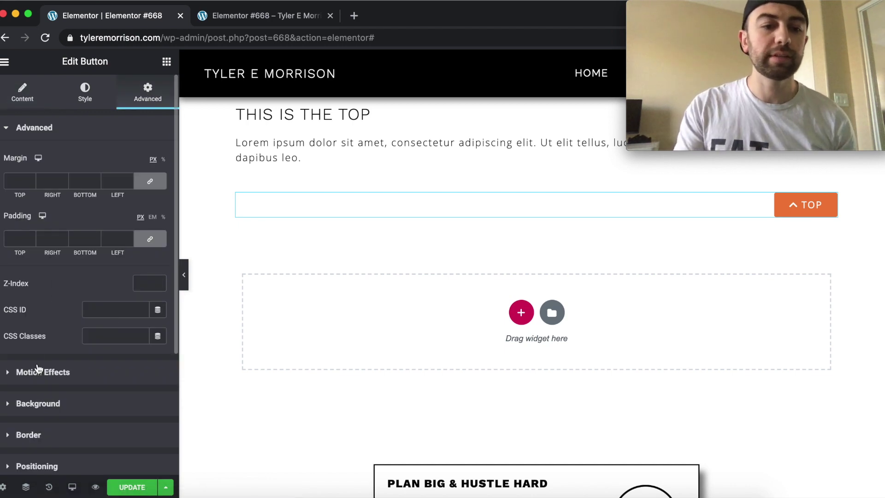
pyautogui.click(26, 371)
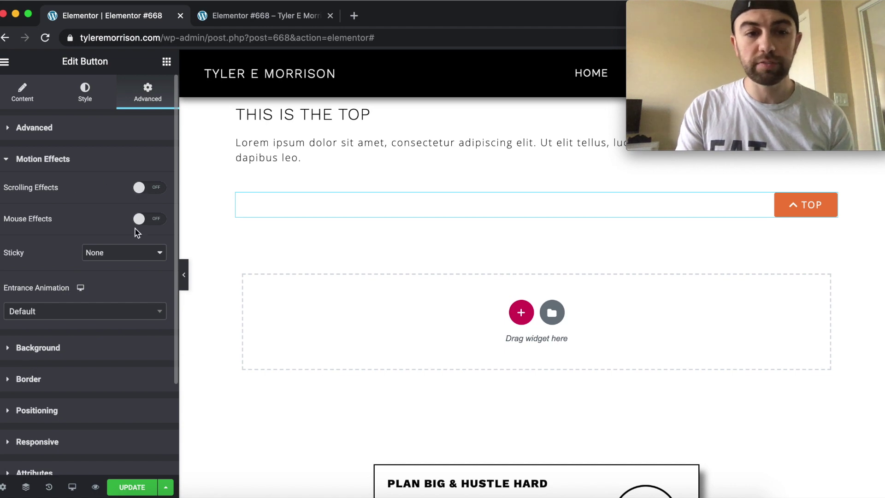
pyautogui.click(117, 253)
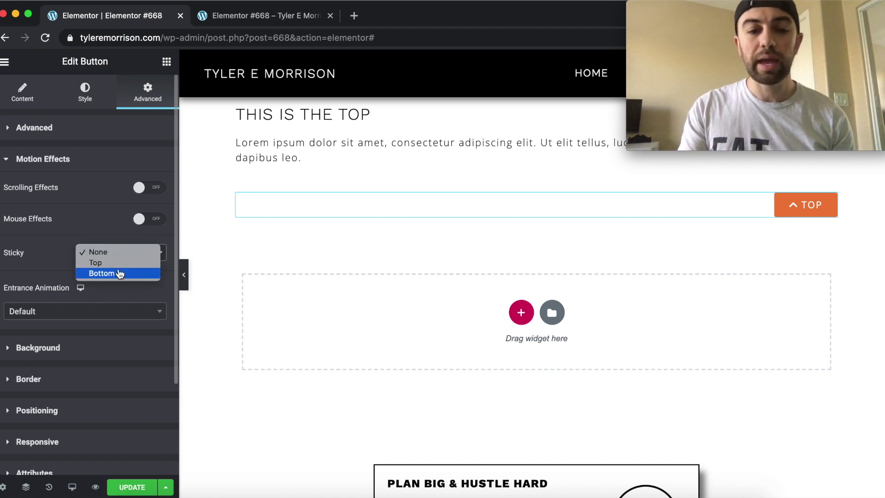
pyautogui.click(119, 273)
# Scroll the canvas to check the TOP button stays pinned at the bottom
pyautogui.scroll(20, 544, 258)
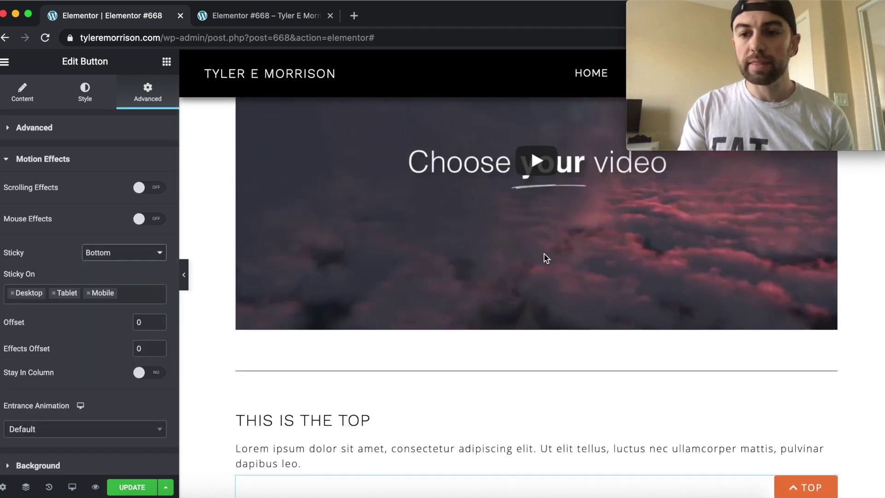
pyautogui.scroll(-12, 544, 258)
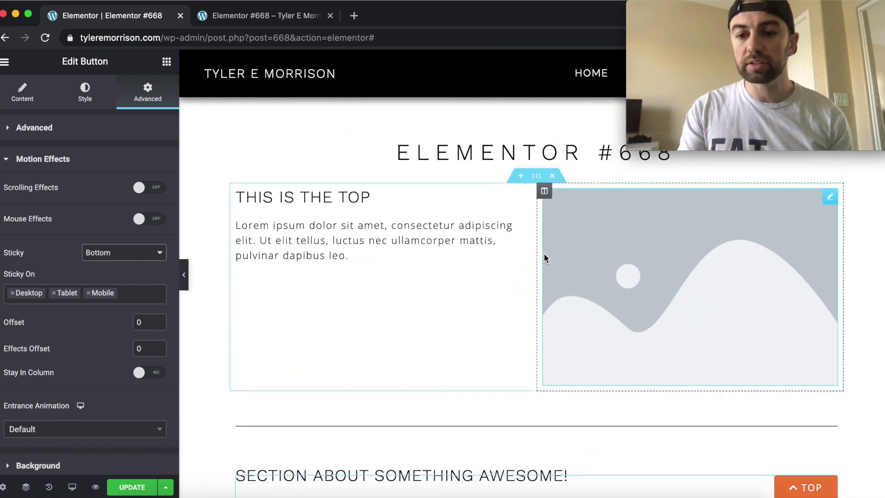
pyautogui.scroll(-3, 544, 256)
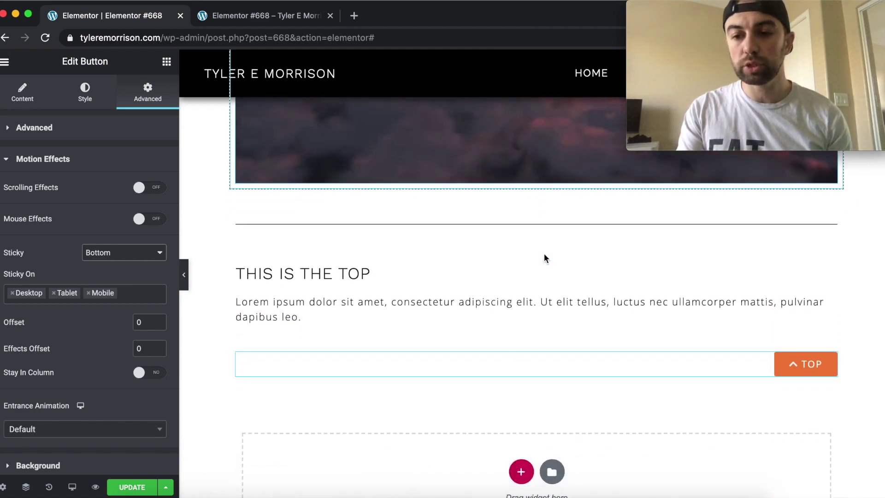
pyautogui.scroll(-5, 795, 358)
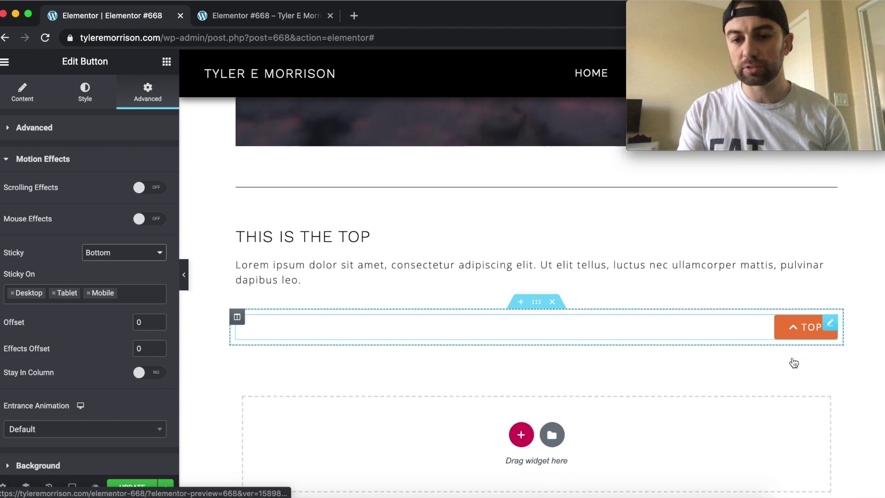
pyautogui.scroll(4, 792, 357)
pyautogui.scroll(1, 792, 357)
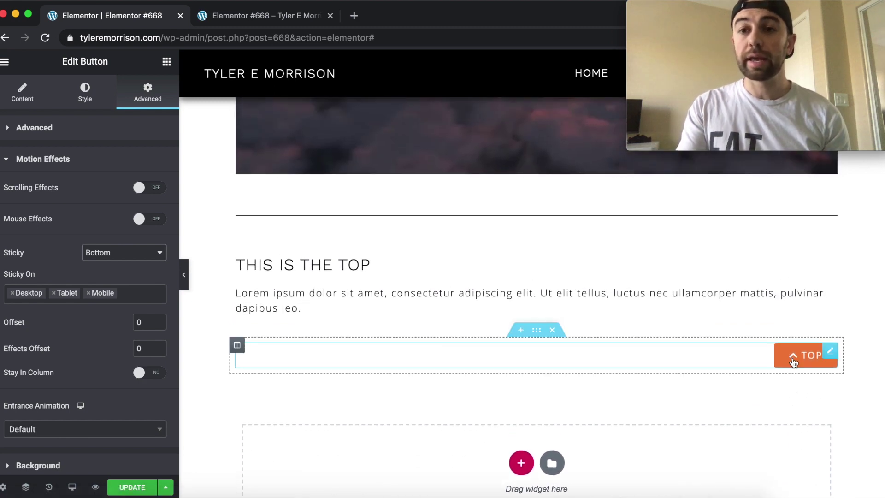
pyautogui.scroll(-3, 792, 356)
pyautogui.scroll(4, 791, 357)
pyautogui.scroll(10, 792, 356)
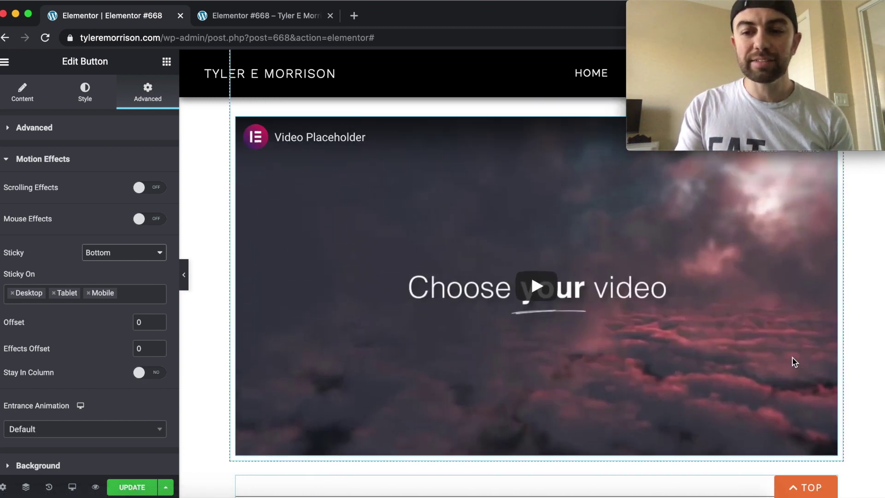
pyautogui.scroll(-10, 792, 358)
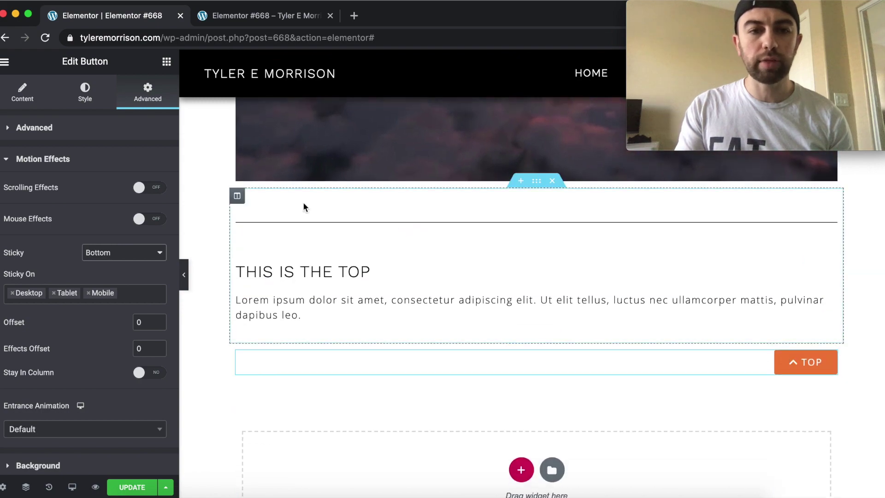
# Change the button's Sticky setting from Bottom to Top
pyautogui.click(136, 252)
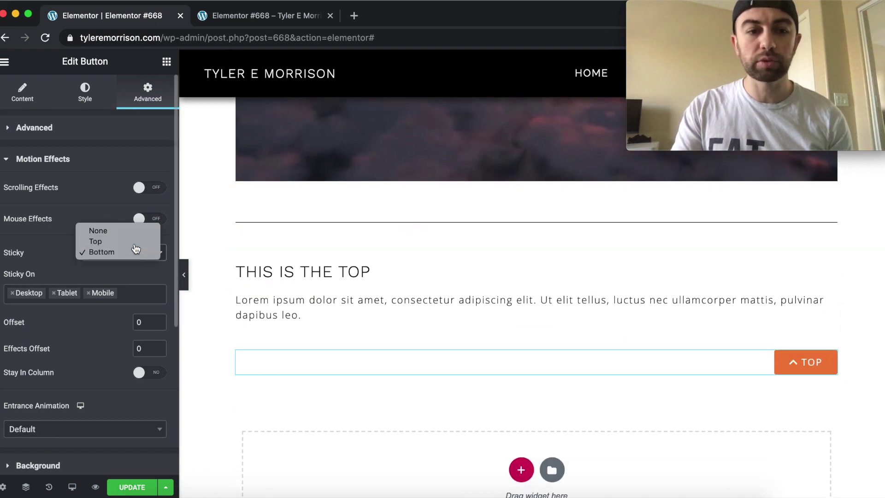
pyautogui.click(96, 241)
pyautogui.scroll(15, 568, 254)
pyautogui.scroll(-15, 569, 252)
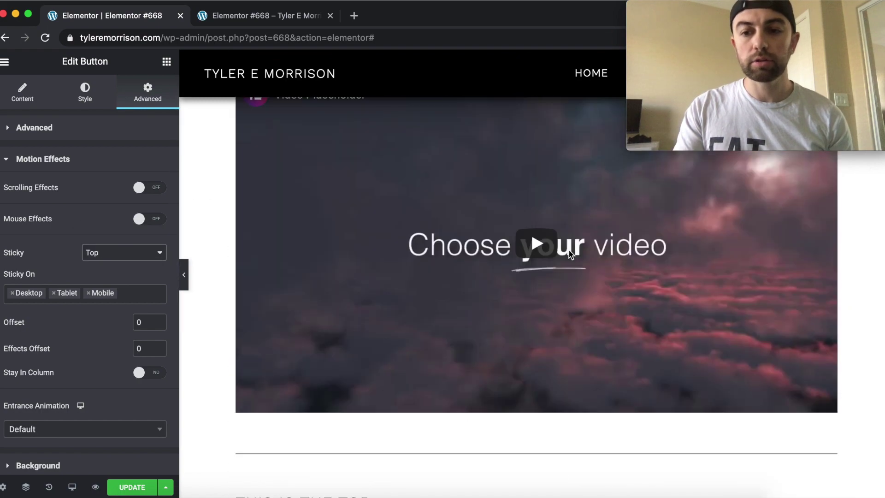
pyautogui.scroll(-1, 568, 254)
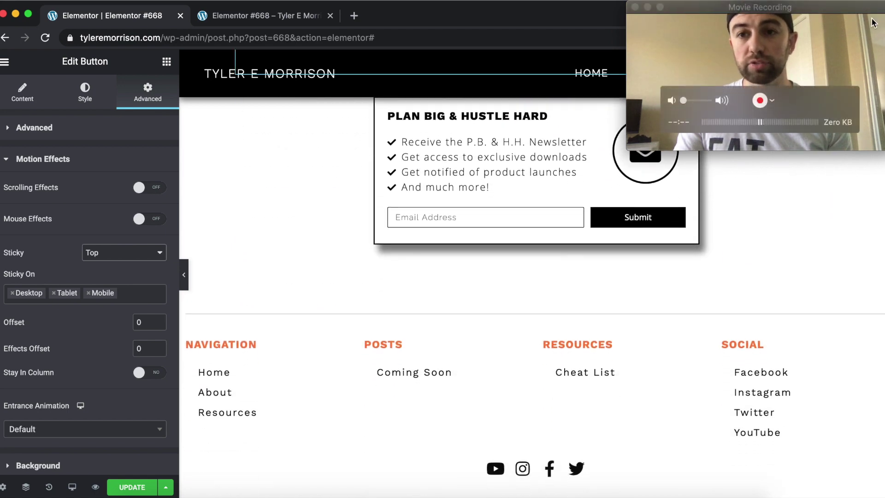
# Scroll the preview to check the button now stays pinned near the top
pyautogui.moveTo(747, 14); pyautogui.dragTo(719, 173)
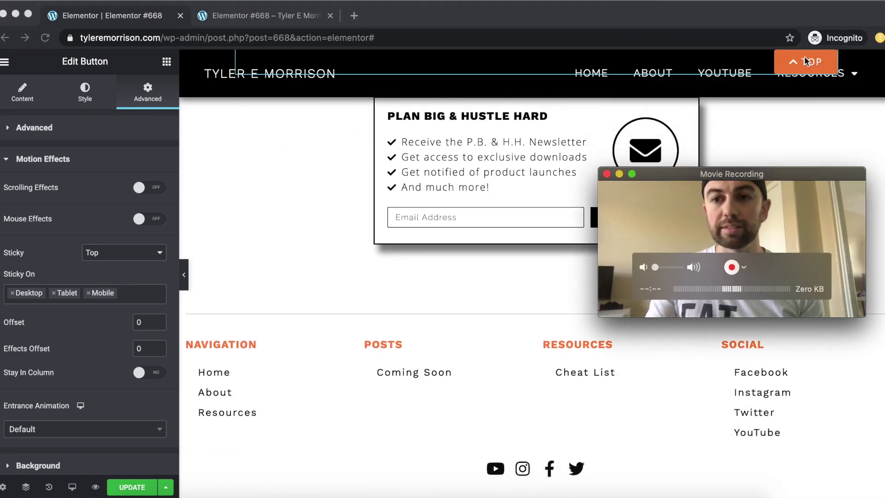
pyautogui.scroll(3, 823, 109)
pyautogui.scroll(4, 824, 108)
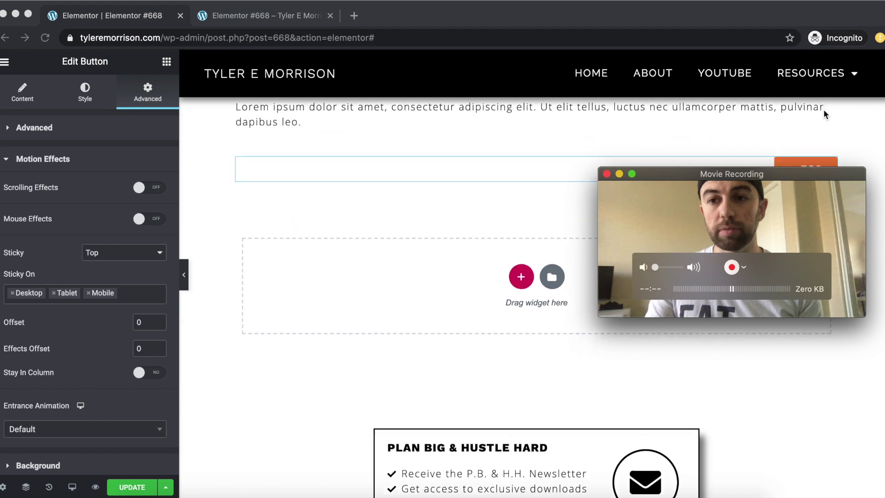
pyautogui.moveTo(774, 175); pyautogui.dragTo(807, 6)
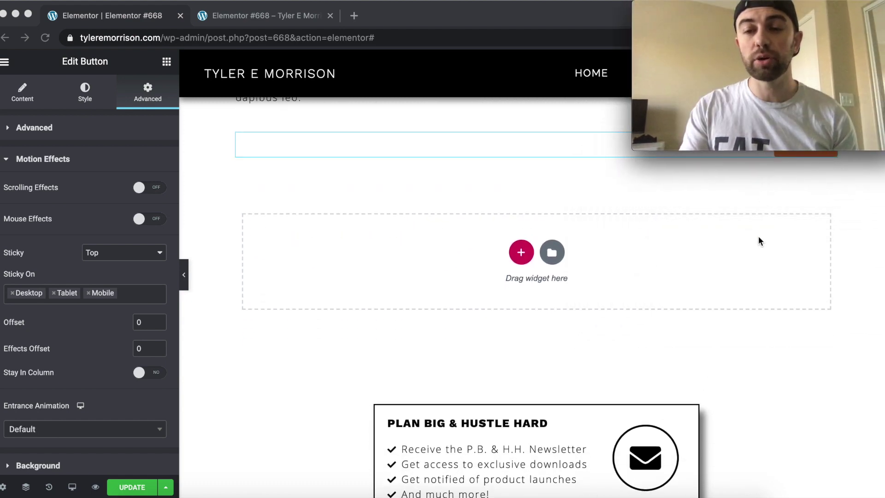
pyautogui.scroll(10, 455, 206)
pyautogui.scroll(6, 455, 206)
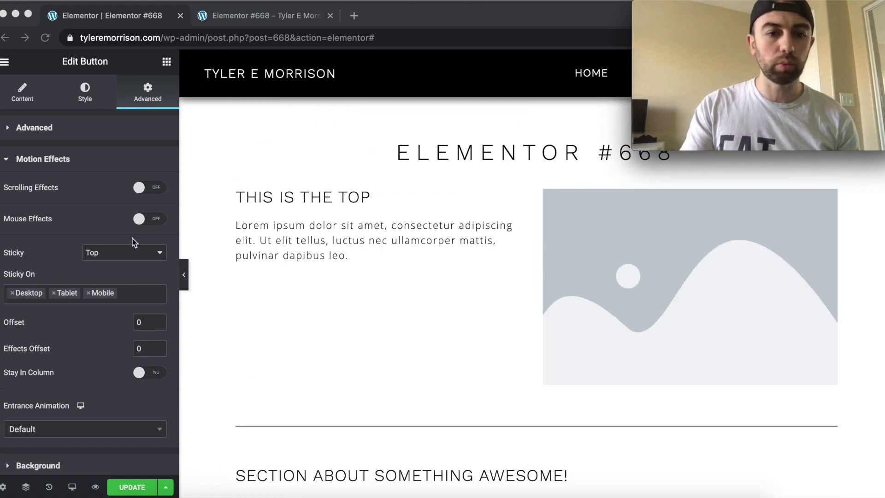
pyautogui.click(145, 253)
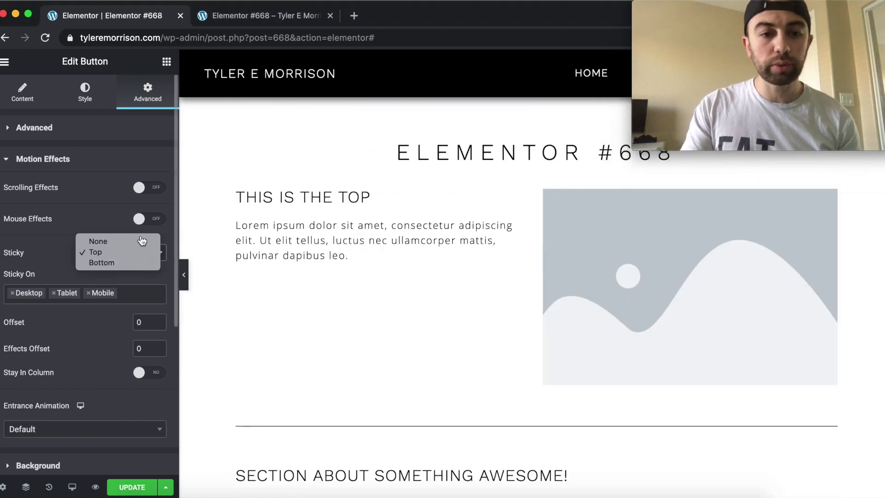
# Set Sticky back to Bottom and raise the sticky offset to 21
pyautogui.click(140, 241)
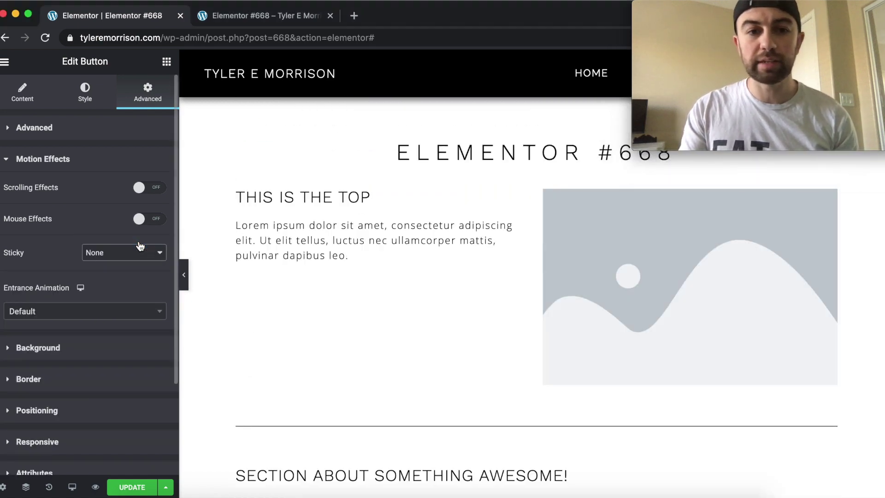
pyautogui.click(139, 253)
pyautogui.click(138, 274)
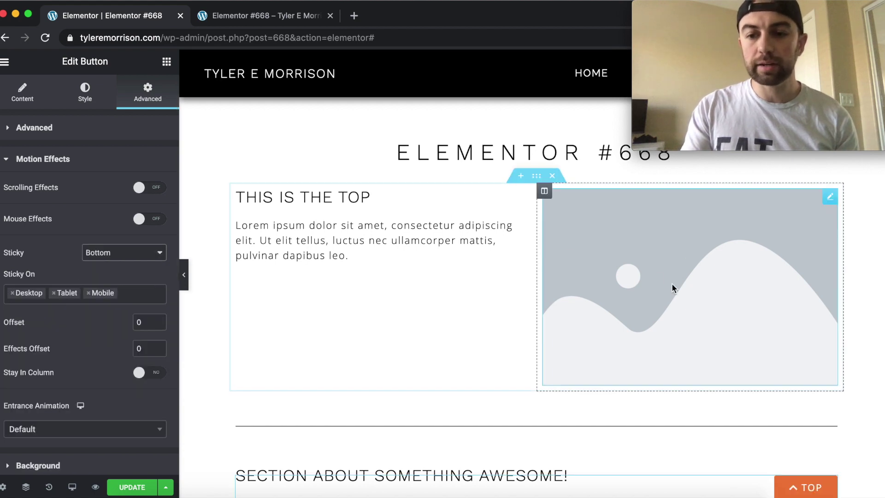
pyautogui.click(158, 320)
pyautogui.click(159, 320)
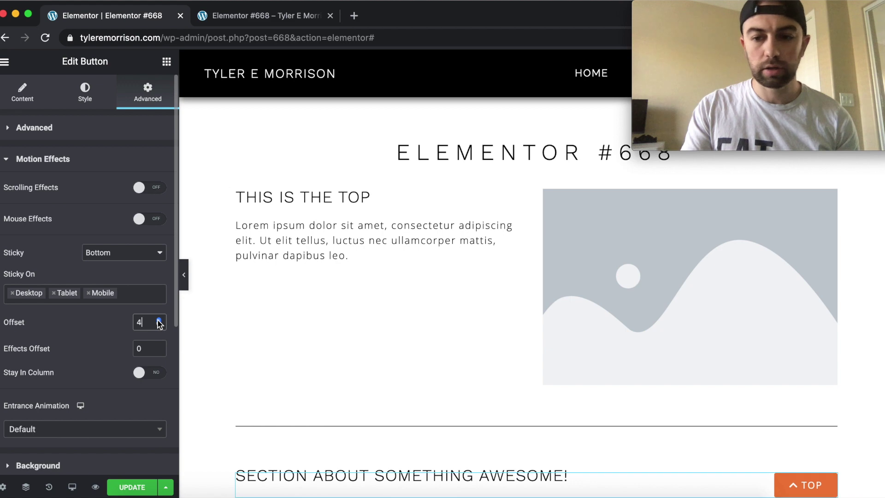
pyautogui.click(158, 321)
pyautogui.click(158, 320)
pyautogui.click(159, 320)
pyautogui.click(159, 321)
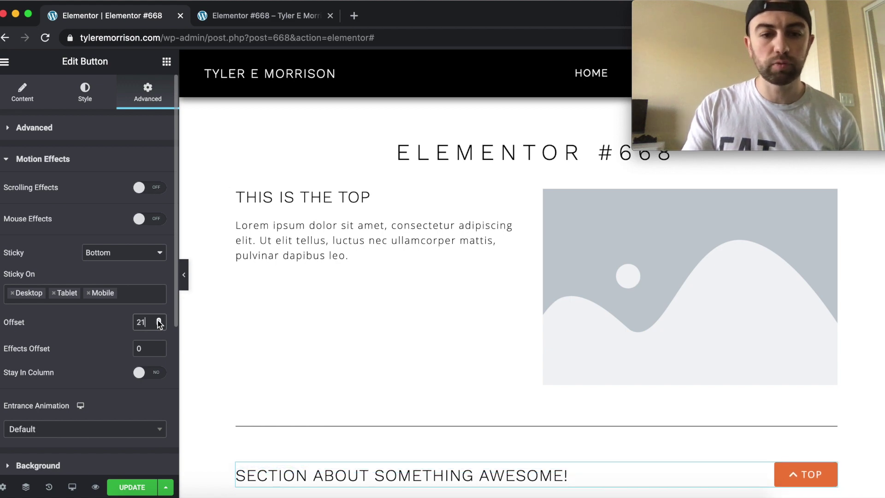
# Scroll the canvas to check the raised bottom-sticky TOP button
pyautogui.scroll(-3, 472, 356)
pyautogui.scroll(-15, 472, 356)
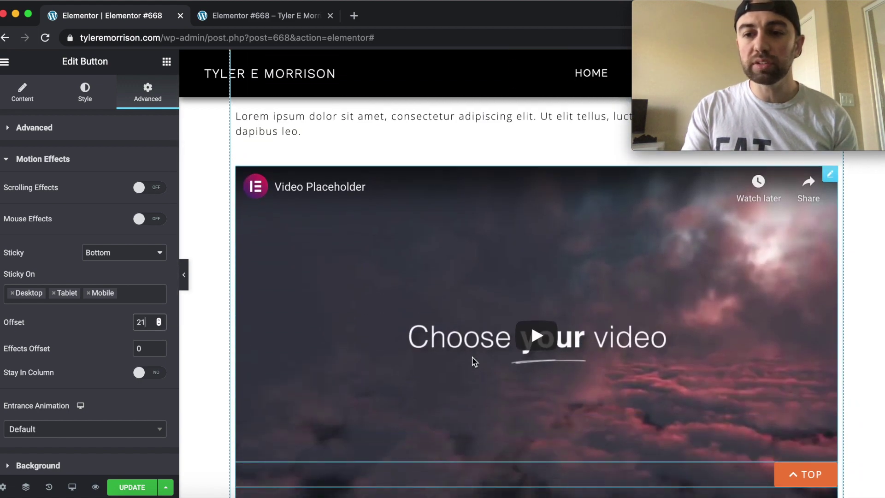
pyautogui.scroll(-1, 473, 356)
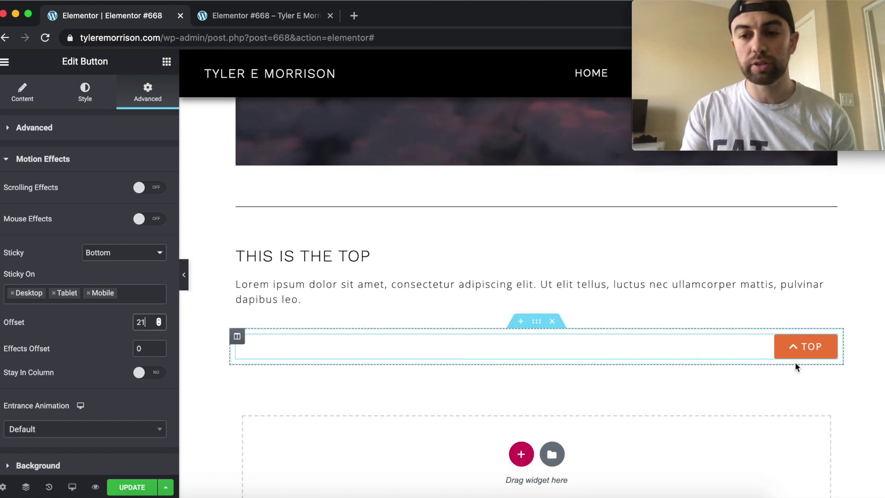
pyautogui.scroll(-5, 817, 408)
pyautogui.scroll(-3, 817, 404)
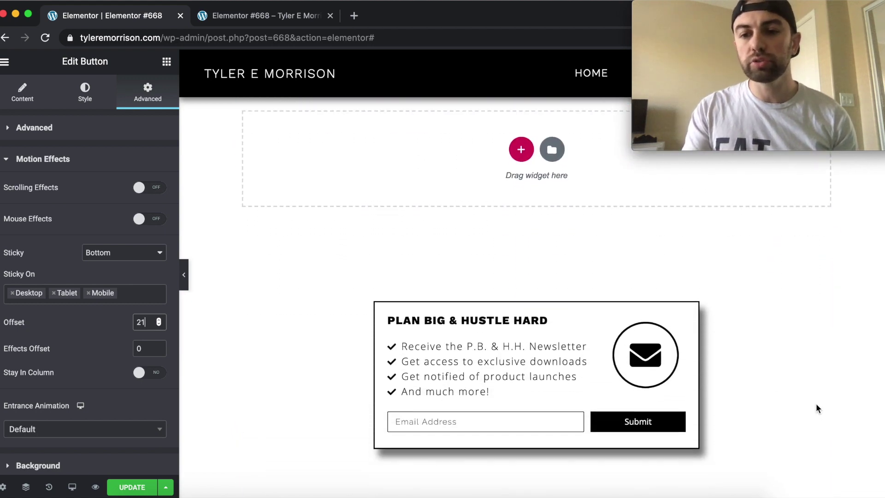
pyautogui.scroll(-5, 782, 428)
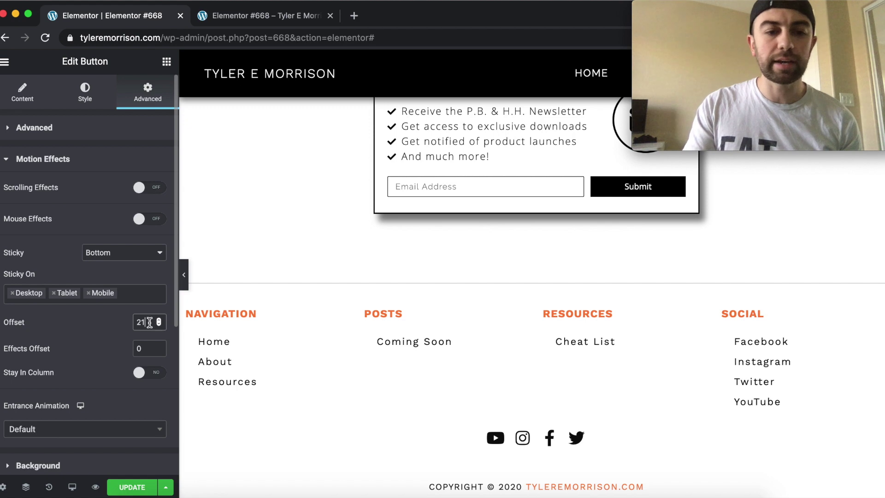
pyautogui.click(141, 252)
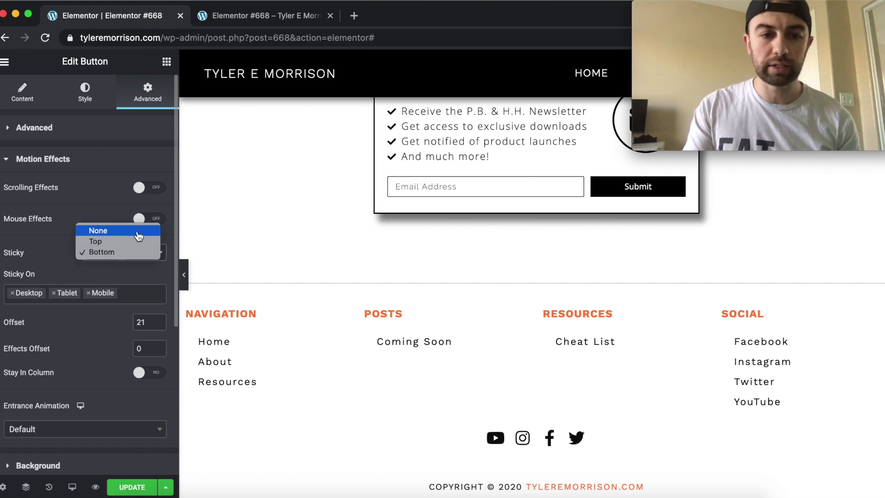
# Set the button's Sticky option to None
pyautogui.click(138, 236)
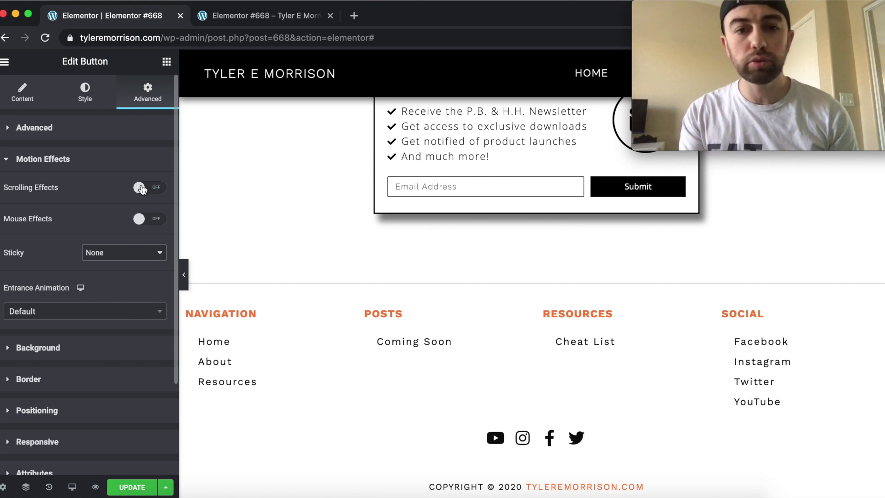
pyautogui.scroll(10, 319, 243)
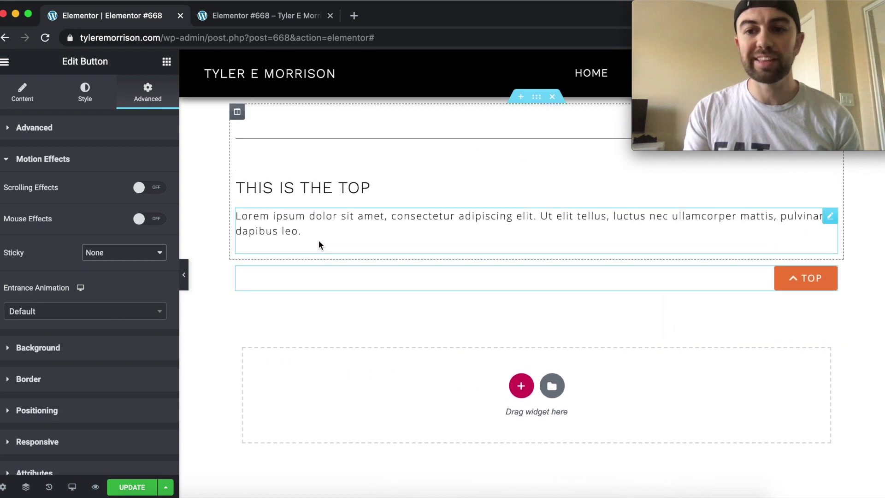
pyautogui.scroll(1, 319, 243)
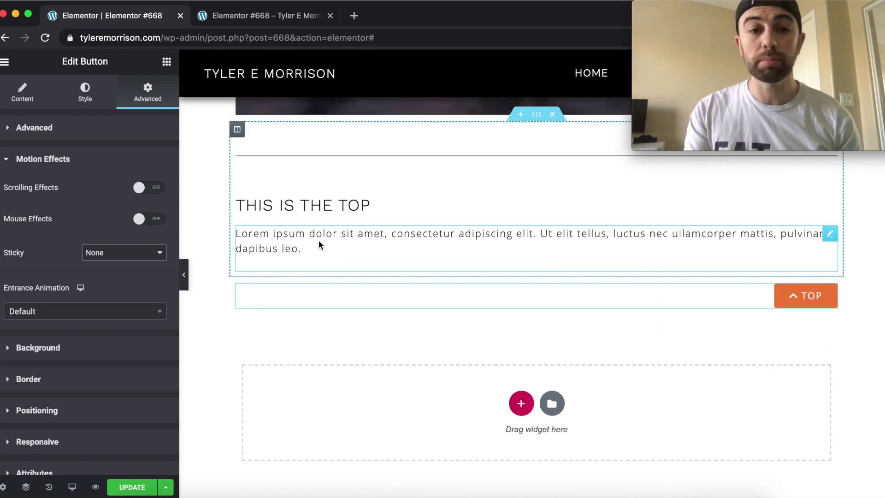
pyautogui.click(8, 164)
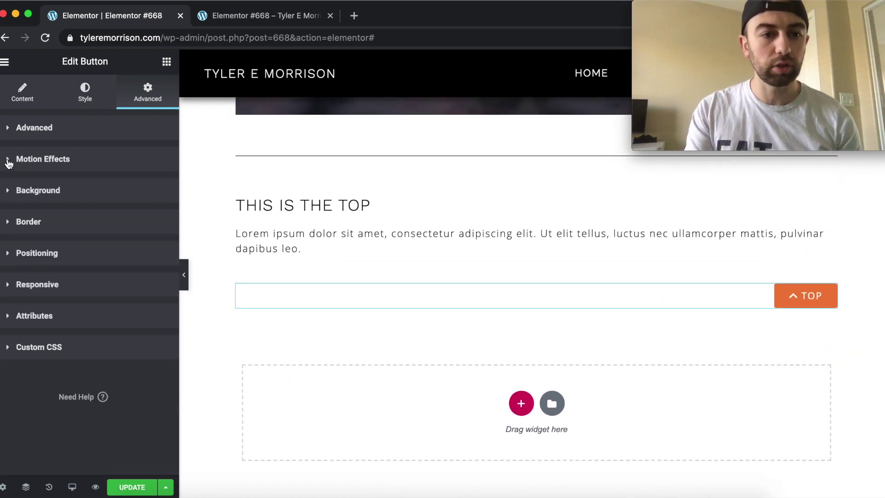
# Give the button Fixed positioning anchored to the right and bottom edges
pyautogui.click(24, 257)
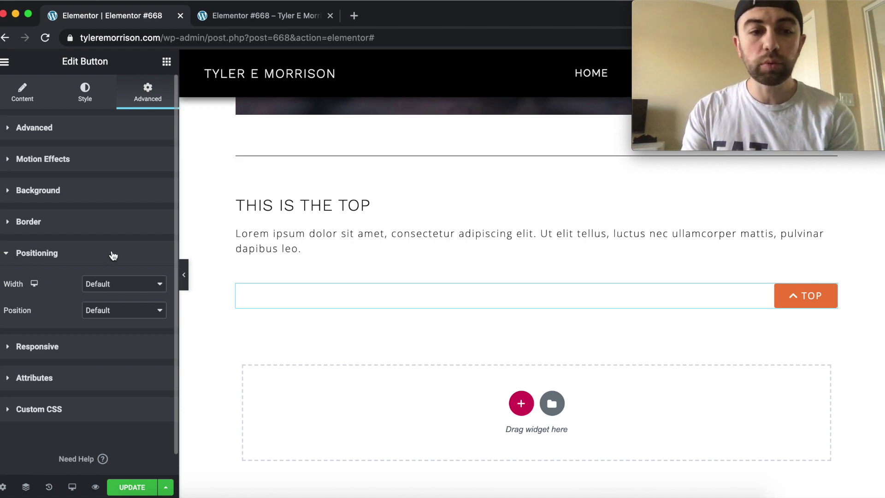
pyautogui.click(115, 313)
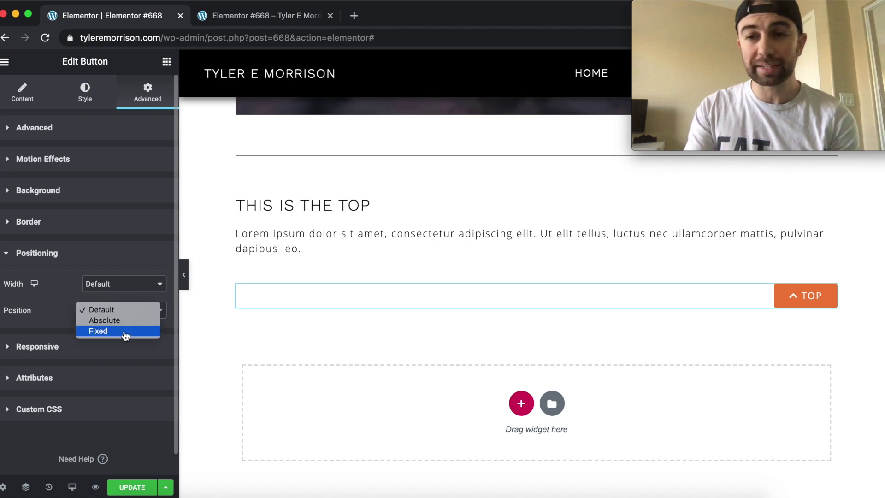
pyautogui.click(125, 332)
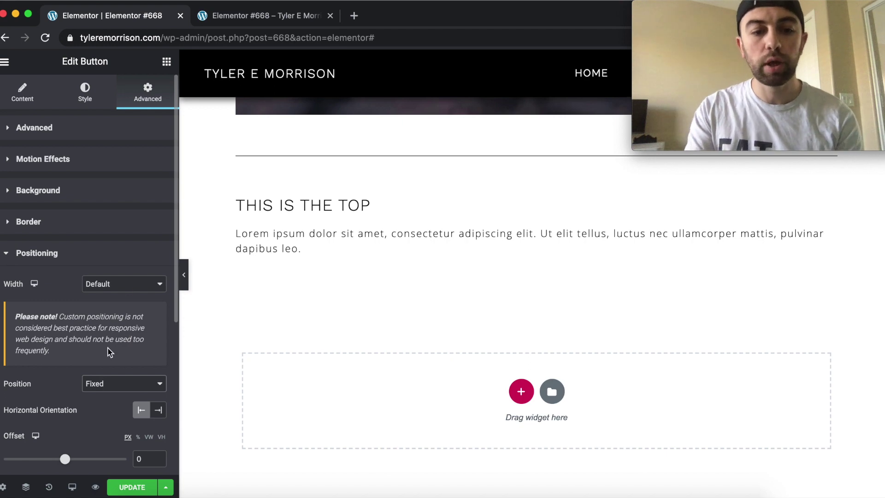
pyautogui.scroll(-3, 109, 352)
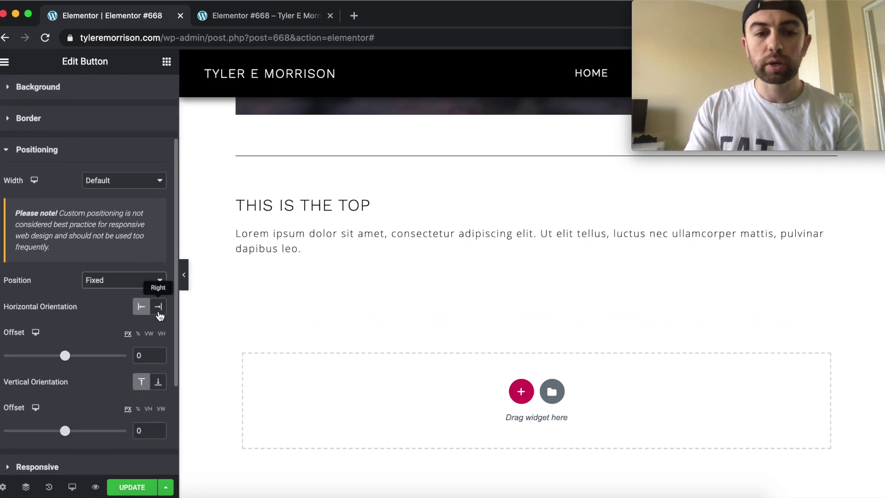
pyautogui.click(159, 307)
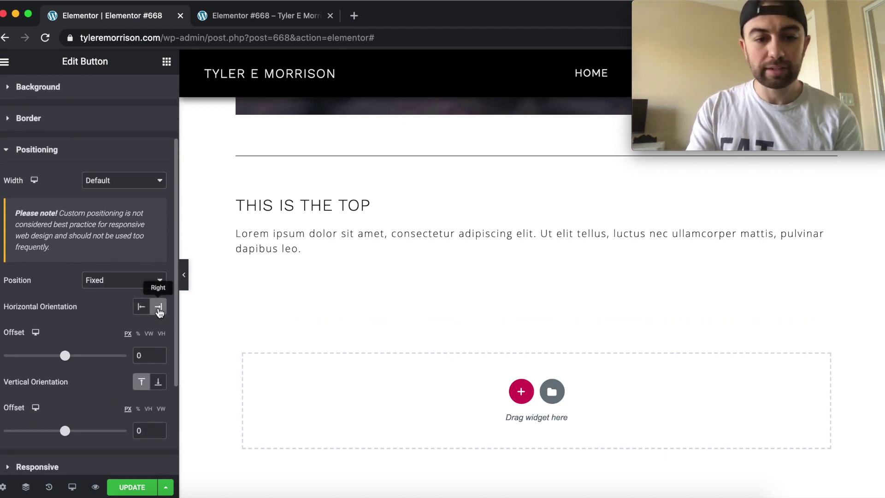
pyautogui.scroll(-2, 158, 312)
pyautogui.click(159, 328)
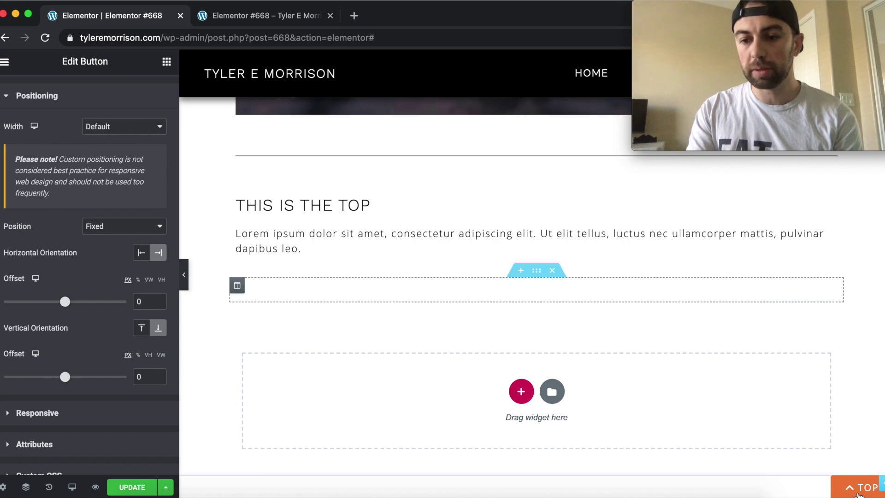
# Test the fixed TOP button's jump to the top, then save the page
pyautogui.click(868, 480)
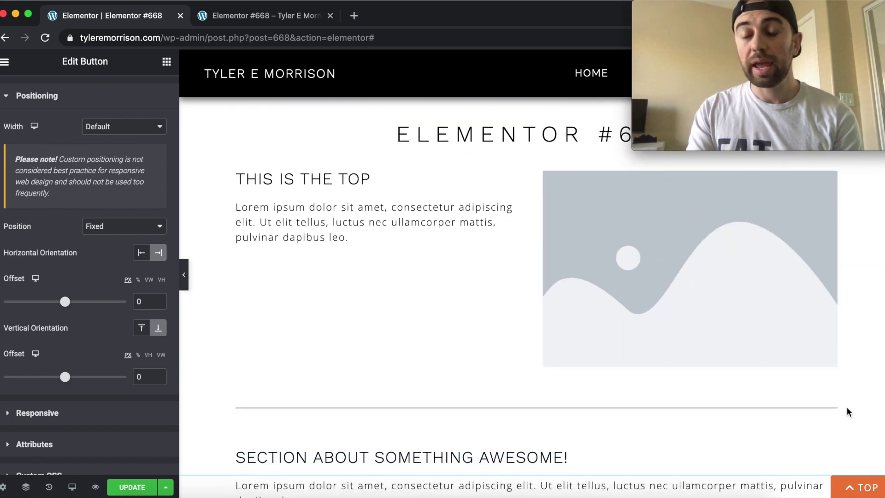
pyautogui.scroll(-3, 849, 413)
pyautogui.scroll(-5, 848, 411)
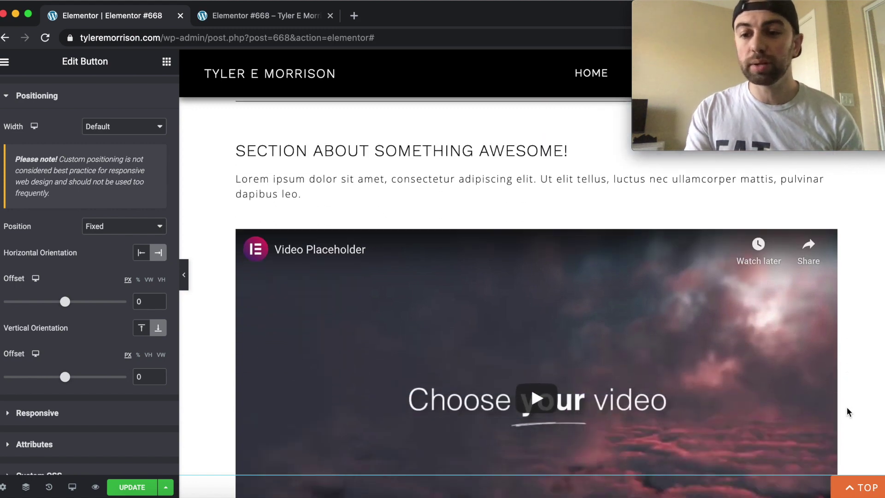
pyautogui.scroll(-5, 848, 411)
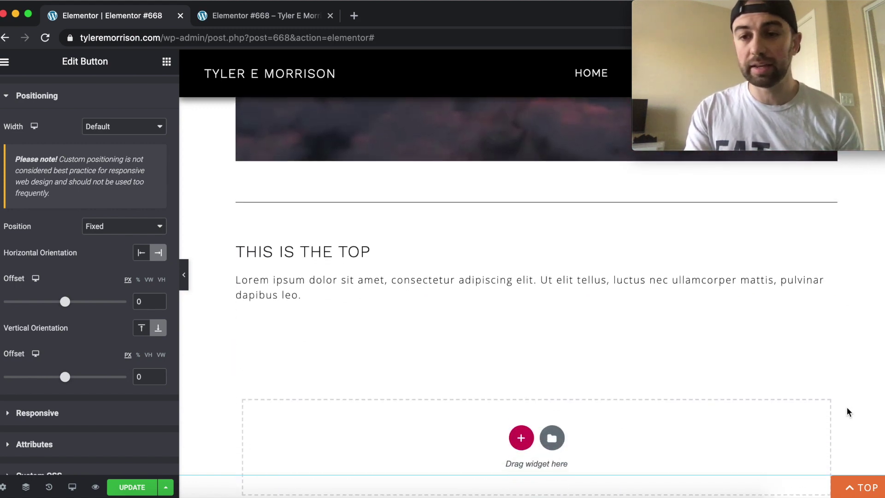
pyautogui.scroll(-5, 848, 411)
pyautogui.scroll(4, 849, 412)
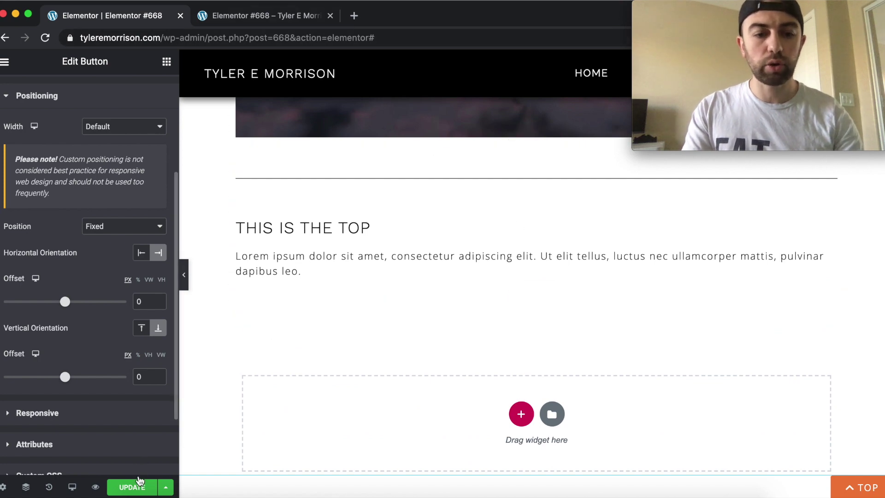
pyautogui.click(140, 480)
# Reload the live preview to check the saved TOP button, then return to the editor
pyautogui.click(284, 18)
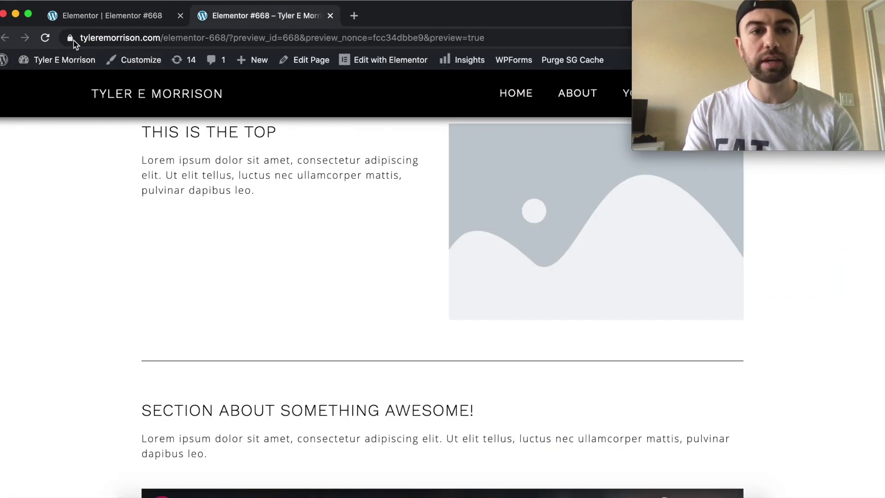
pyautogui.click(46, 38)
pyautogui.click(46, 39)
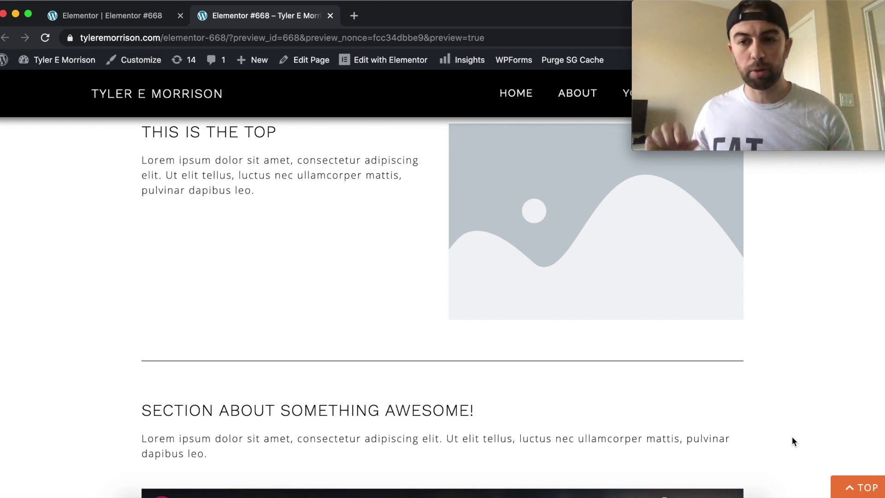
pyautogui.click(138, 19)
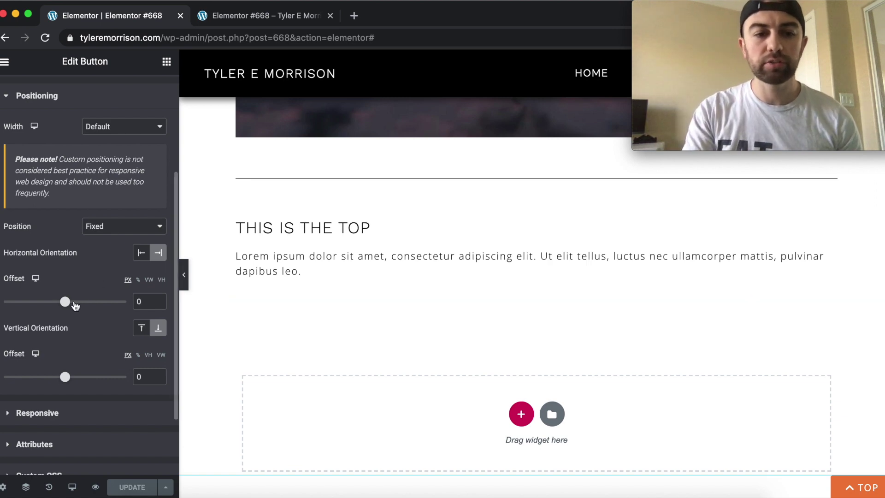
# Set the TOP button's fixed horizontal and vertical offsets both to 25 px
pyautogui.click(70, 303)
pyautogui.moveTo(70, 303); pyautogui.dragTo(69, 302)
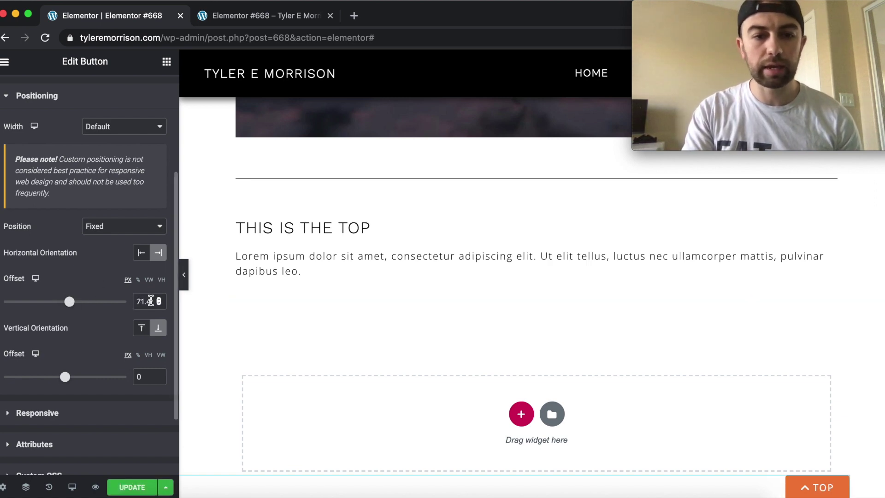
pyautogui.moveTo(153, 301); pyautogui.dragTo(125, 305)
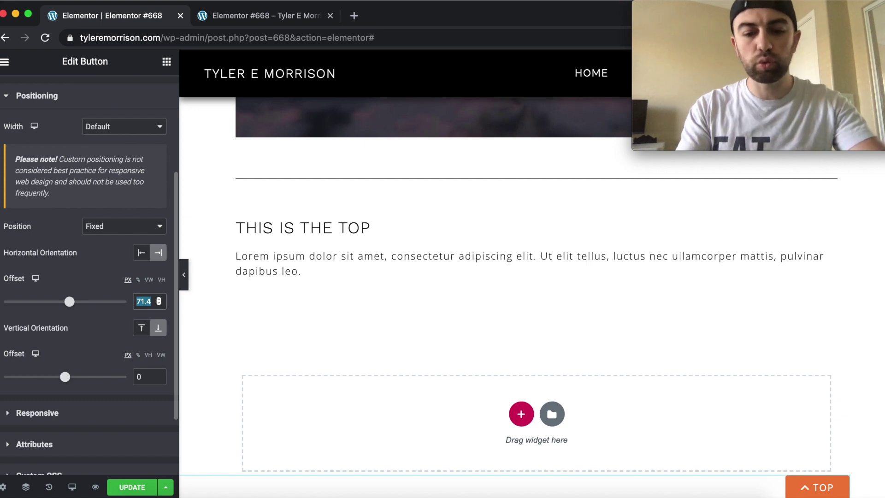
pyautogui.write('25')
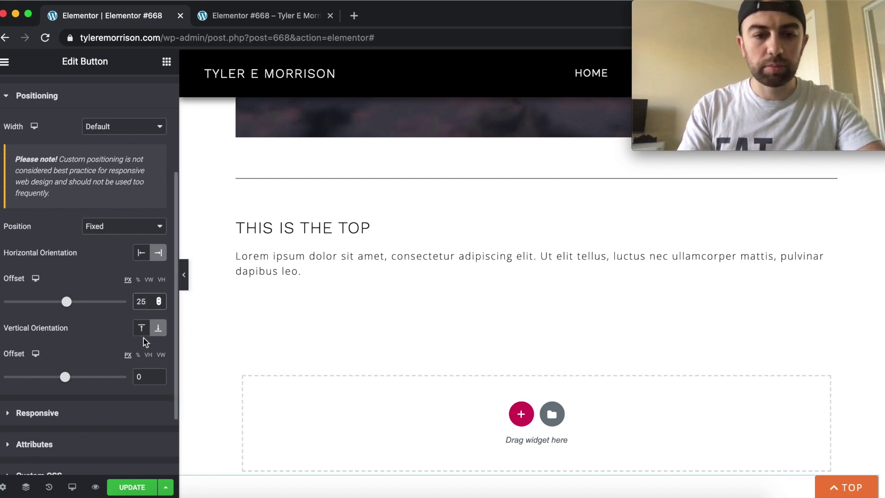
pyautogui.moveTo(148, 377); pyautogui.dragTo(125, 378)
pyautogui.write('25')
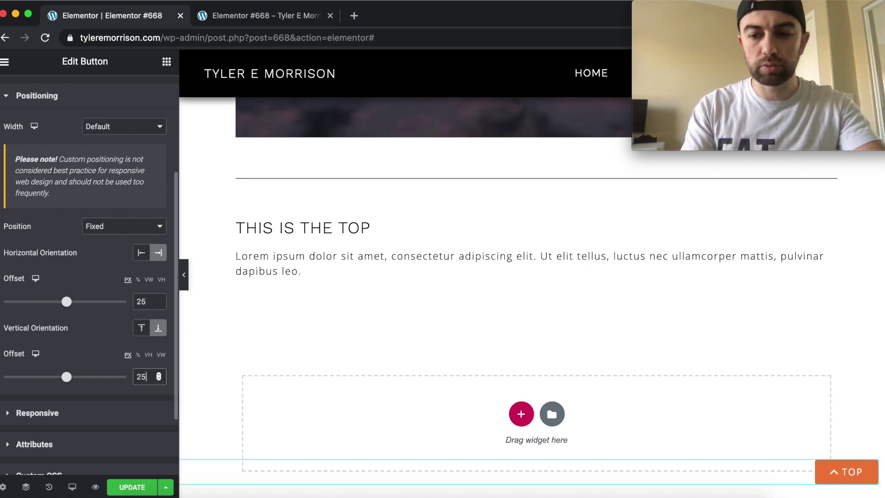
pyautogui.scroll(6, 666, 359)
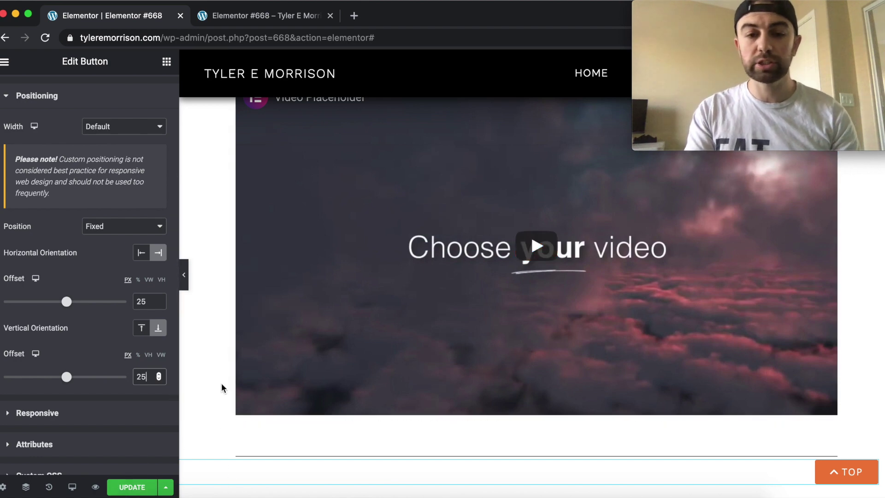
pyautogui.scroll(-3, 212, 361)
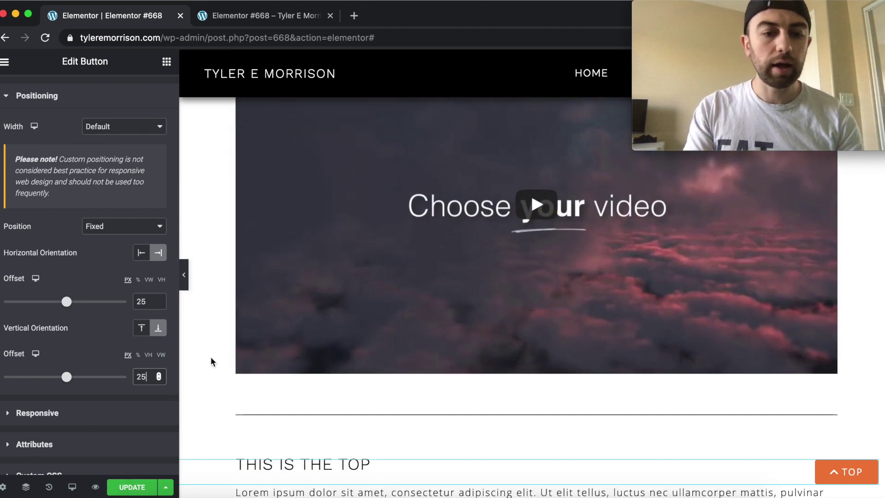
pyautogui.scroll(2, 212, 362)
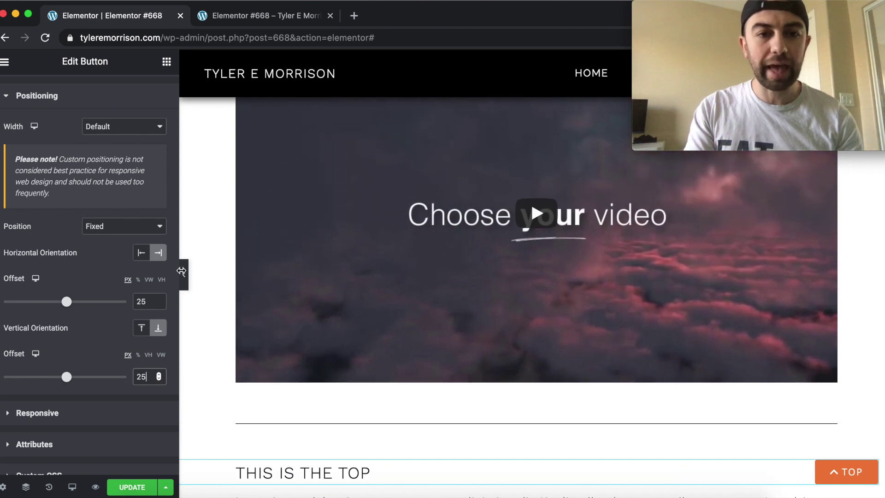
pyautogui.scroll(3, 210, 242)
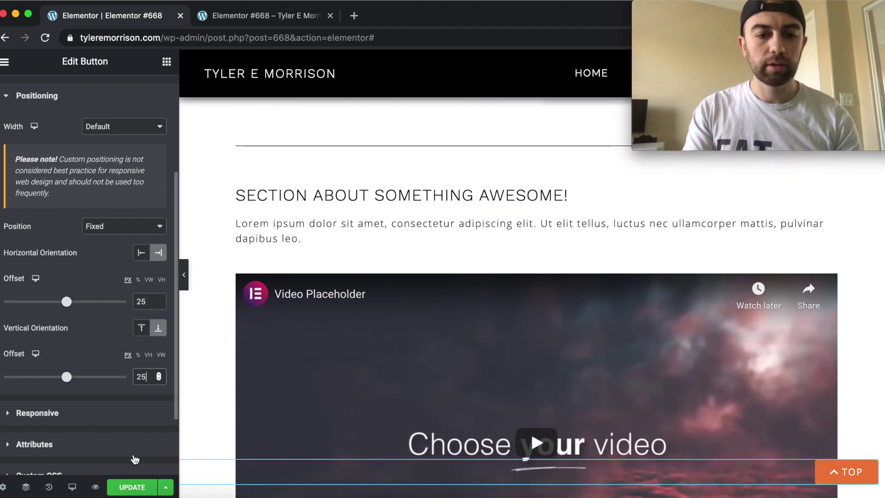
# Save the page and test the TOP button in the live preview after scrolling down
pyautogui.click(133, 487)
pyautogui.click(257, 21)
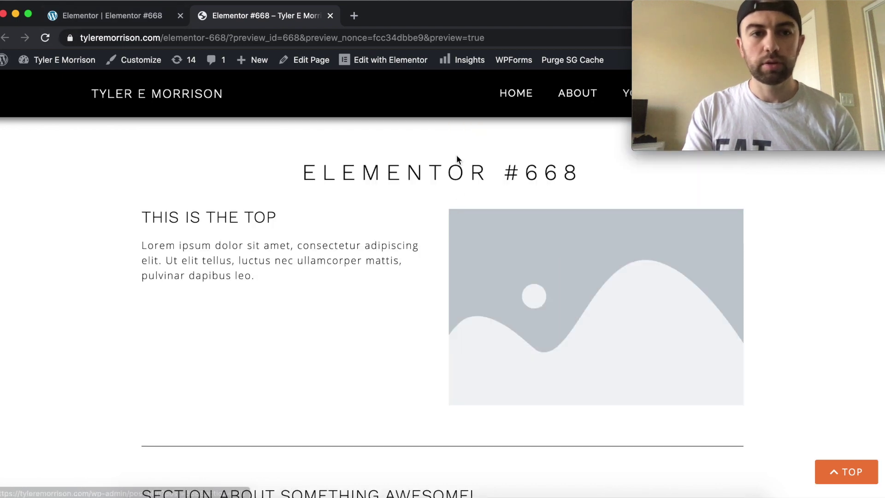
pyautogui.scroll(-3, 837, 334)
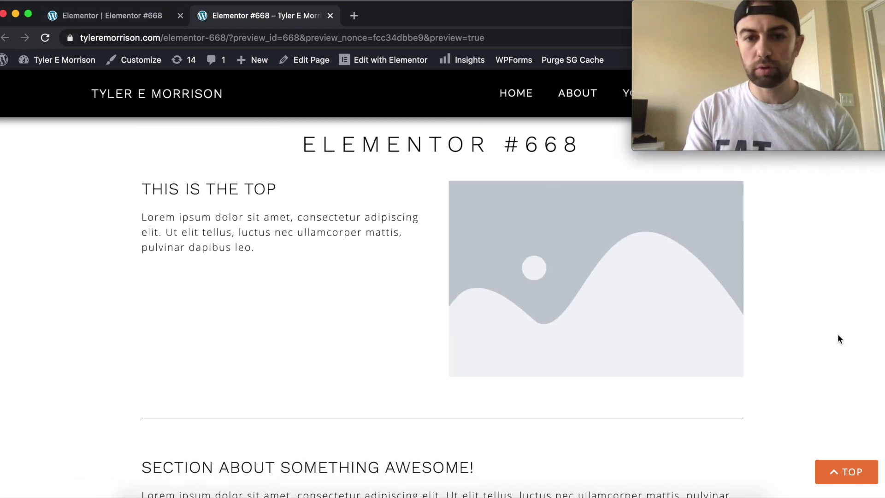
pyautogui.scroll(-10, 837, 334)
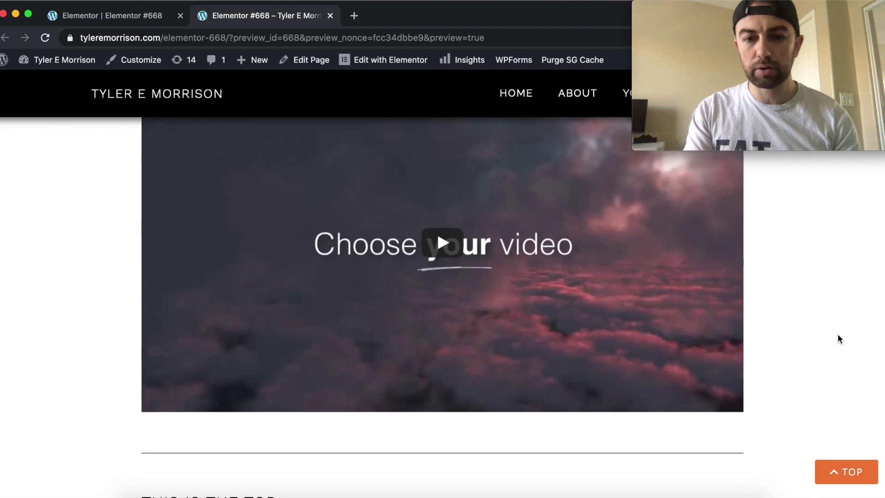
pyautogui.click(848, 475)
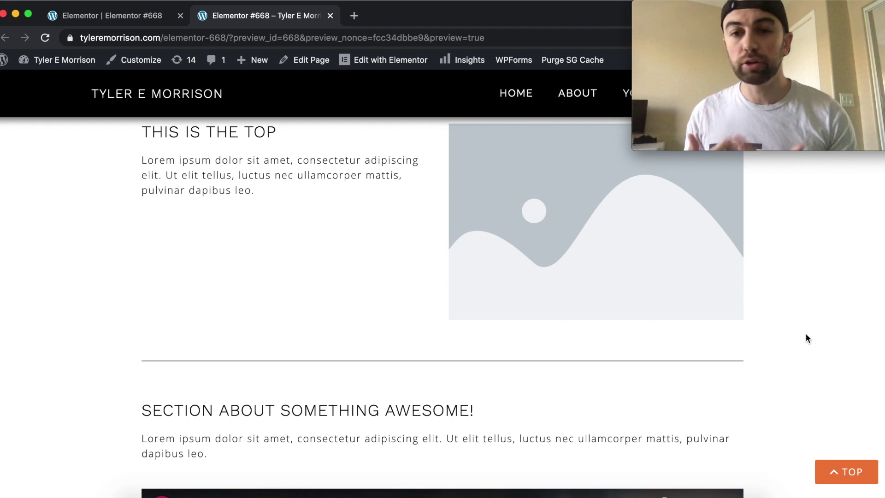
# Scroll down again and confirm the TOP button returns the page to its top section
pyautogui.scroll(-4, 579, 312)
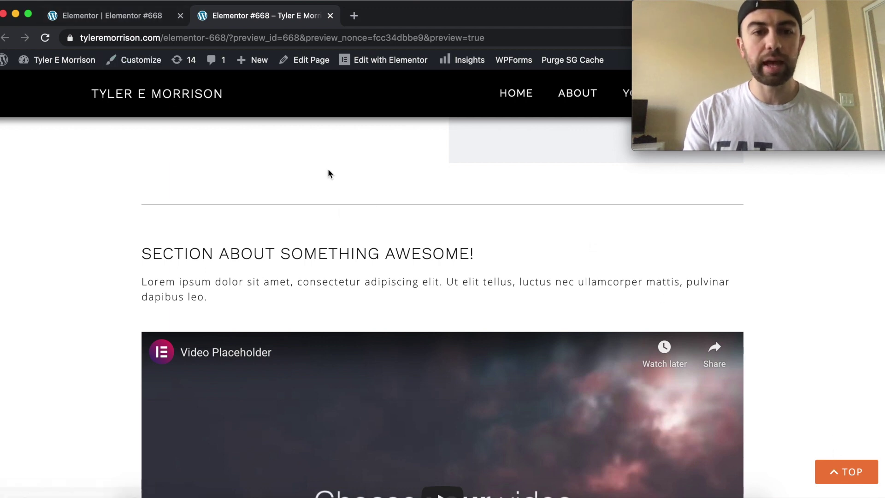
pyautogui.scroll(5, 397, 244)
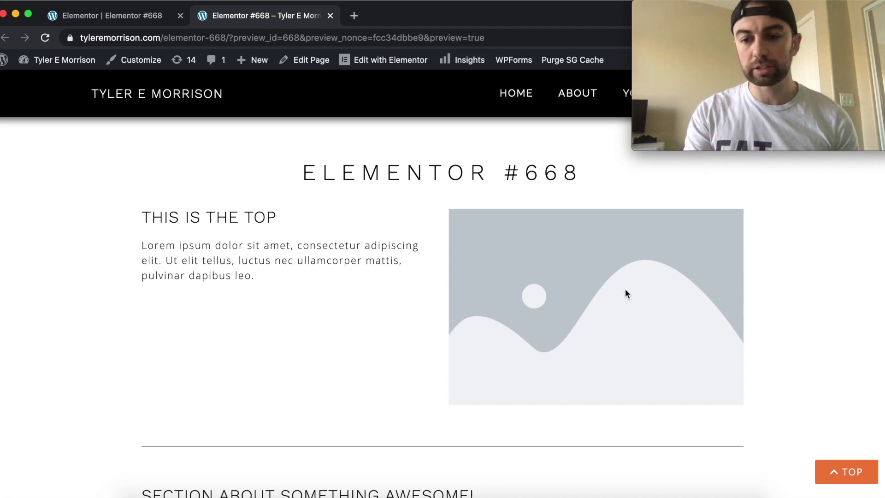
pyautogui.scroll(-3, 858, 478)
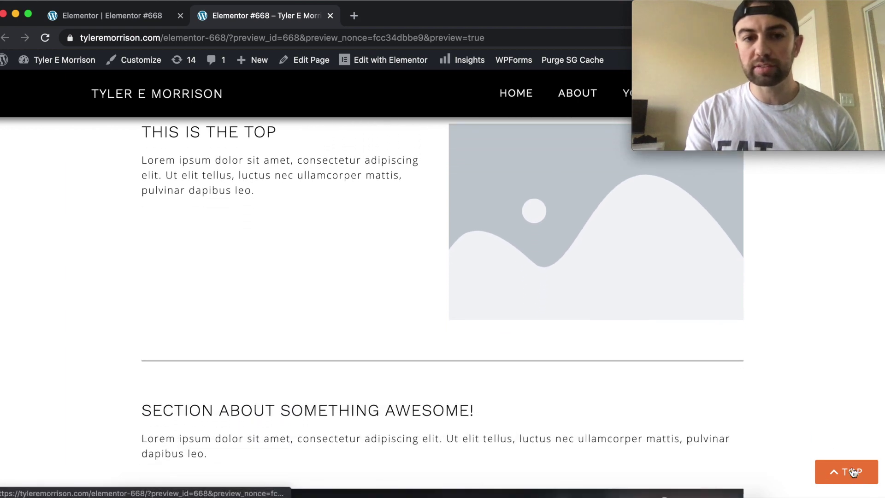
pyautogui.scroll(-1, 672, 244)
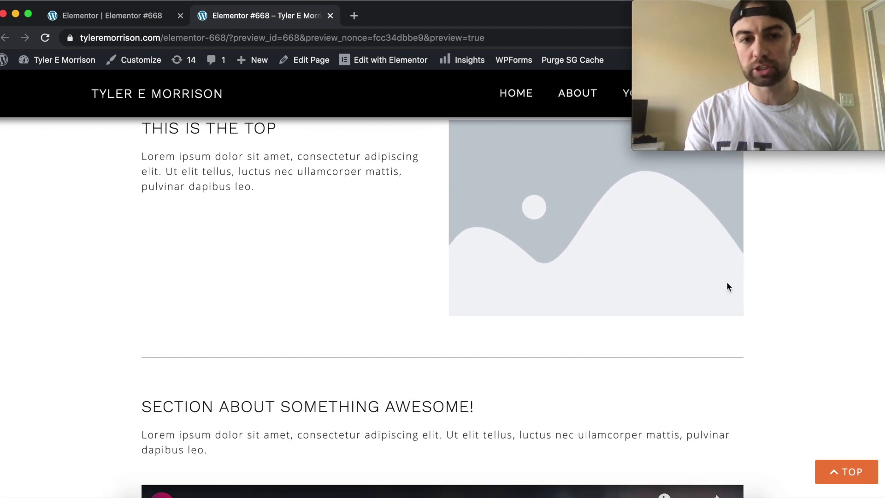
pyautogui.click(842, 481)
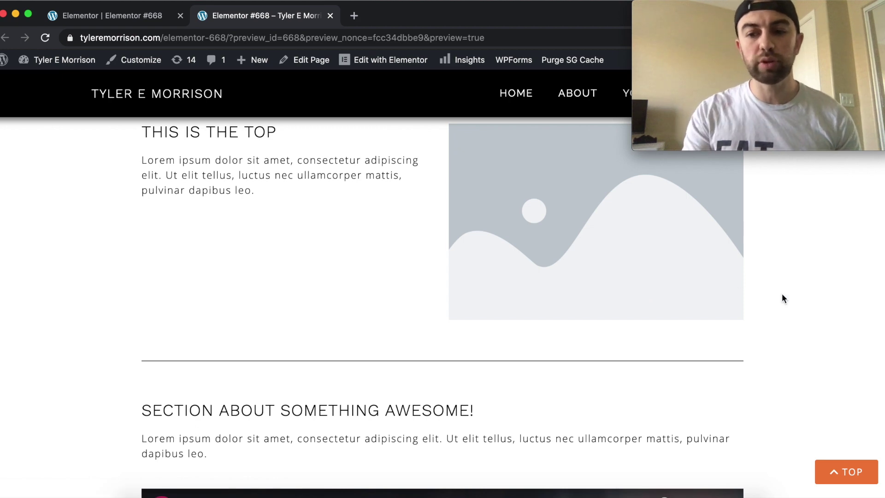
pyautogui.scroll(2, 782, 295)
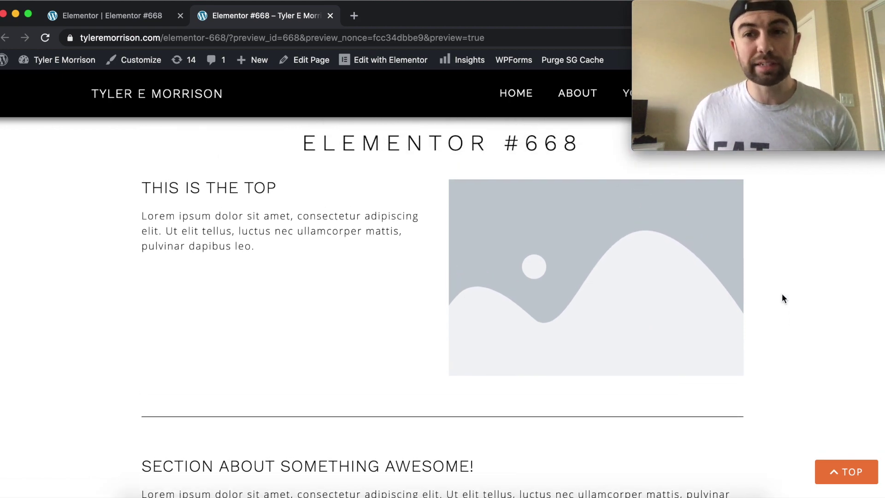
pyautogui.scroll(1, 781, 295)
pyautogui.scroll(-2, 782, 294)
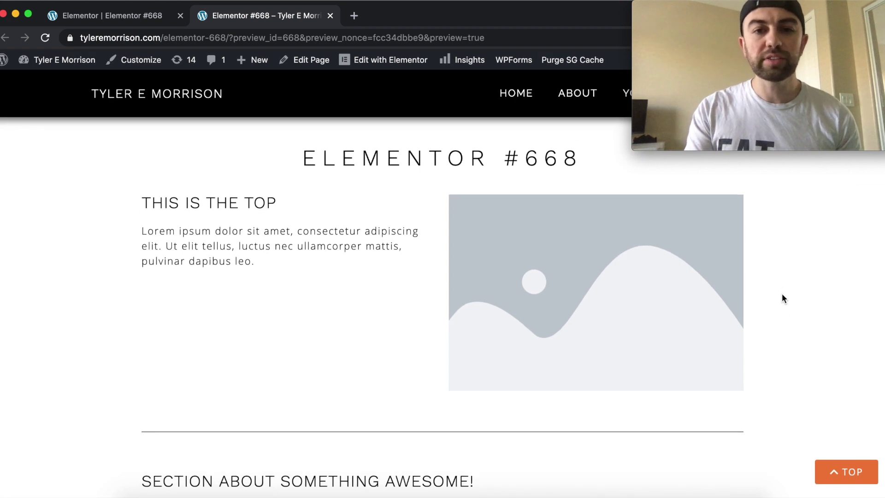
# Turn on the TOP button's Scrolling Effects and edit Transparency (Fade In, level 10, 20%–80%)
pyautogui.click(113, 19)
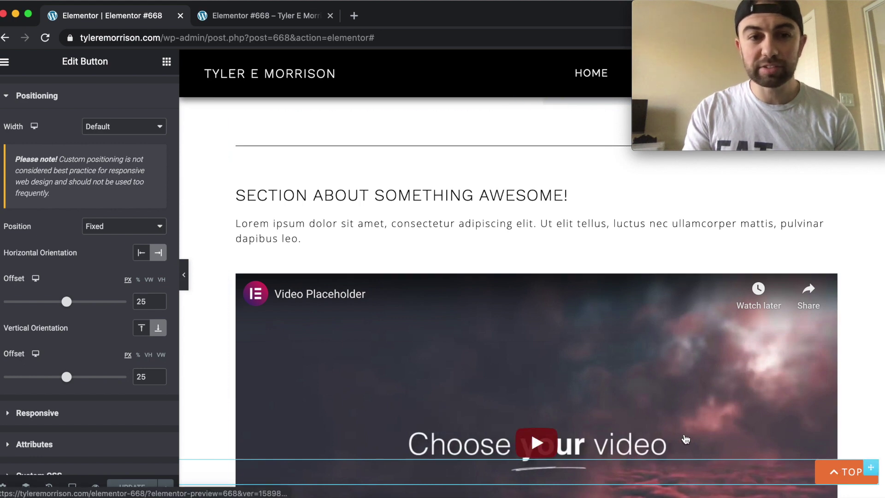
pyautogui.scroll(4, 130, 237)
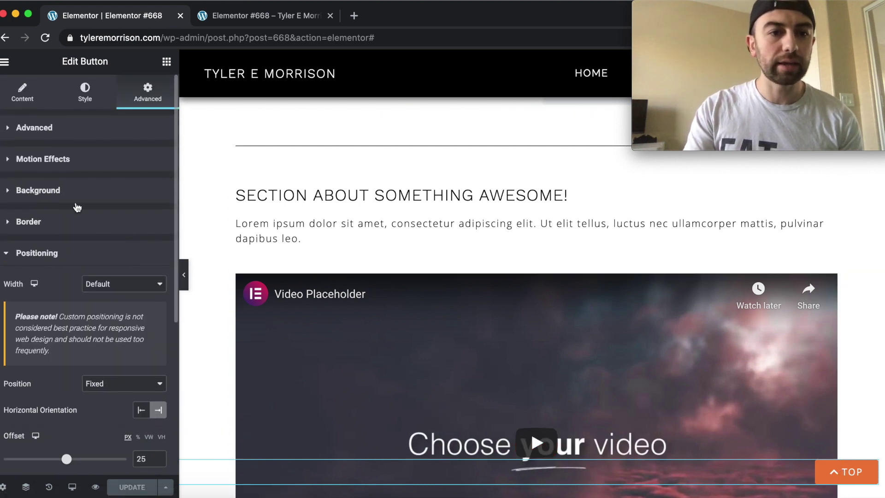
pyautogui.click(19, 251)
pyautogui.click(32, 163)
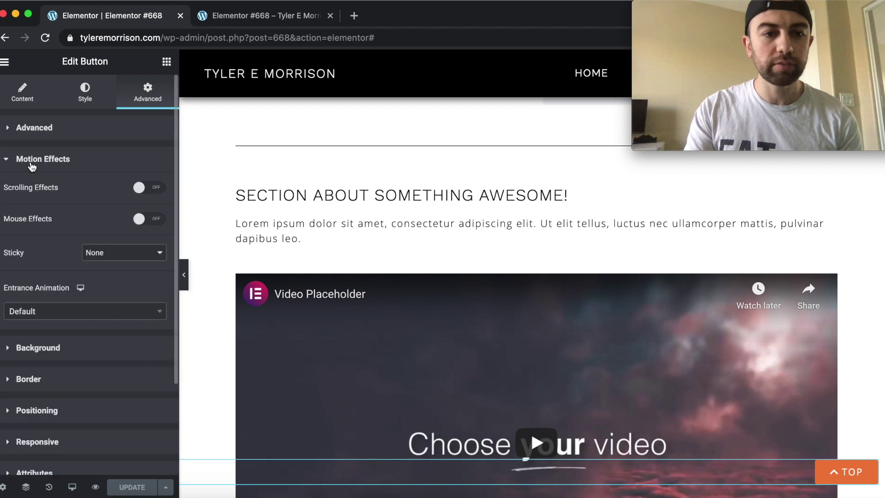
pyautogui.click(139, 188)
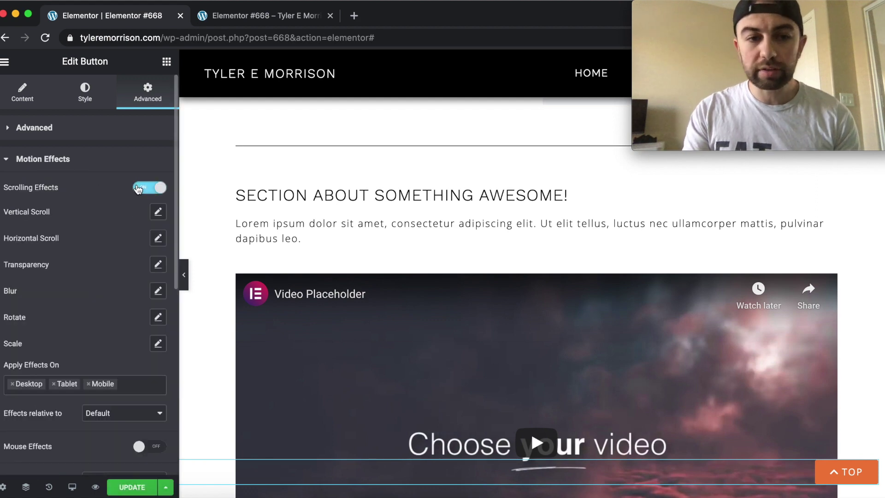
pyautogui.click(157, 268)
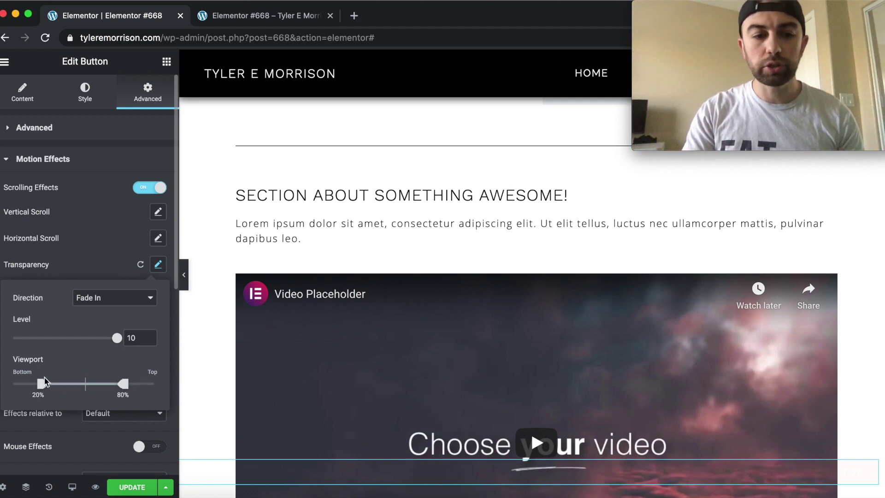
# Narrow the Transparency viewport range to about 15%–30% for a shorter fade-in
pyautogui.scroll(-5, 530, 258)
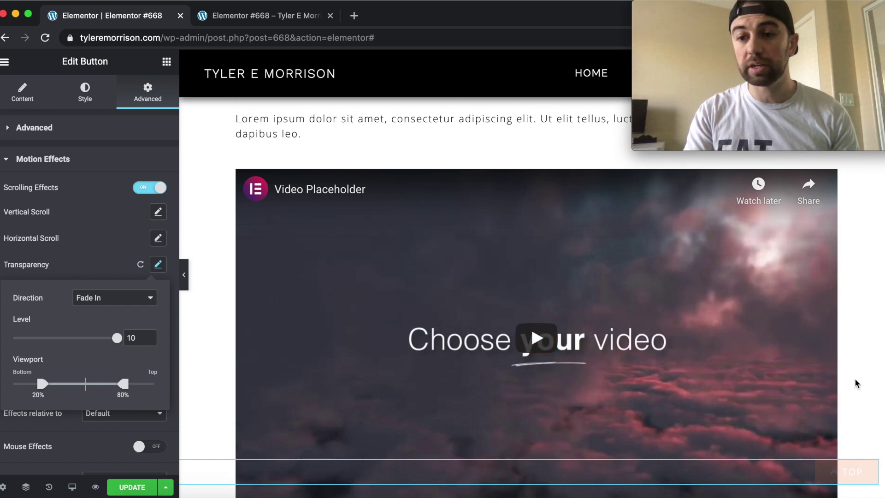
pyautogui.scroll(-10, 856, 383)
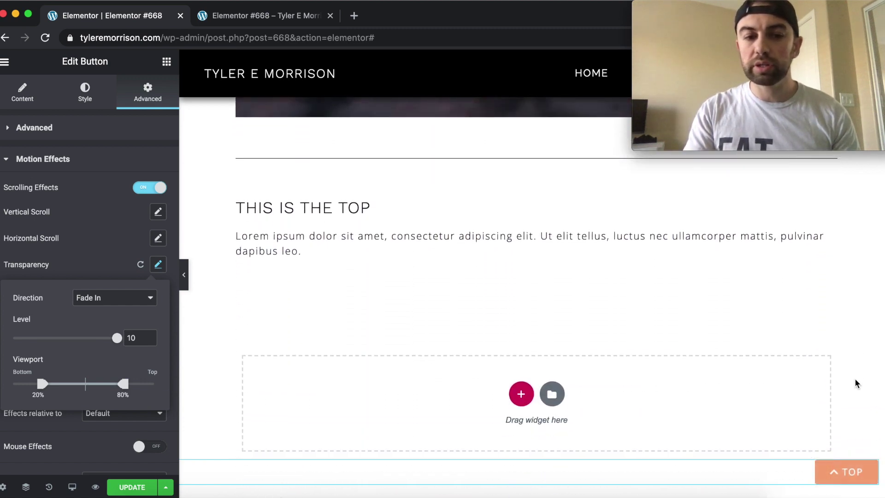
pyautogui.scroll(-5, 857, 383)
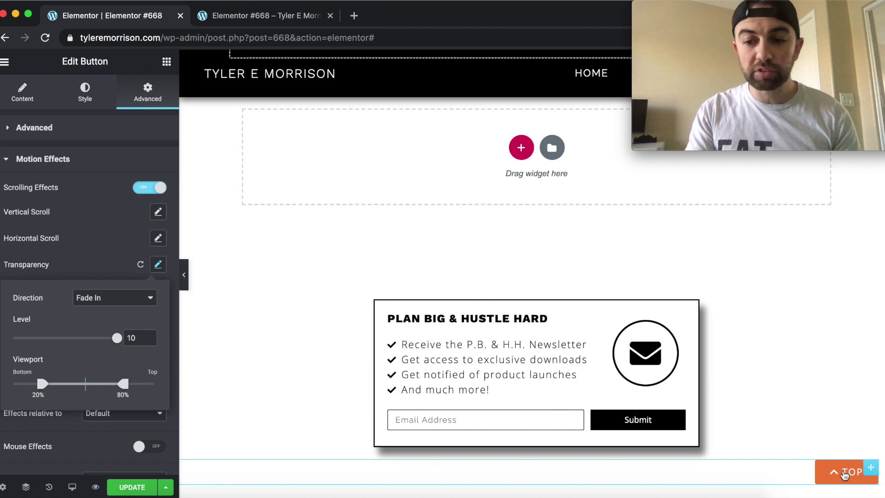
pyautogui.scroll(-1, 796, 379)
pyautogui.scroll(-5, 795, 379)
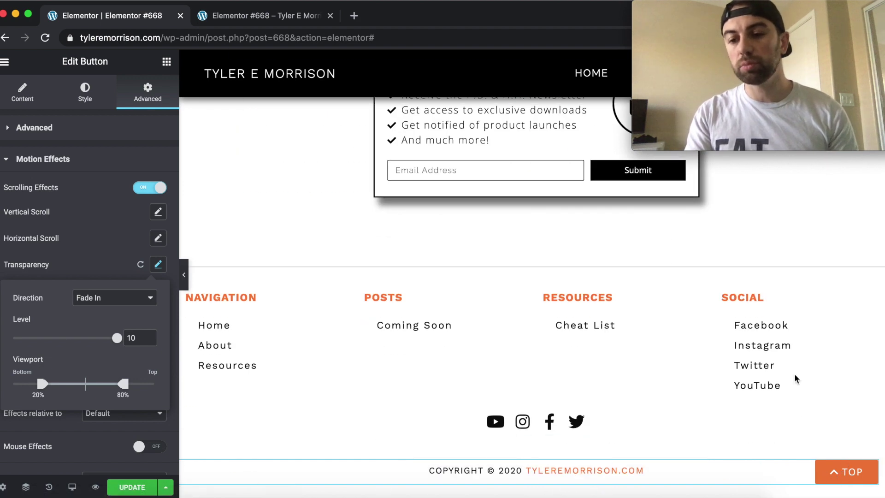
pyautogui.scroll(20, 760, 379)
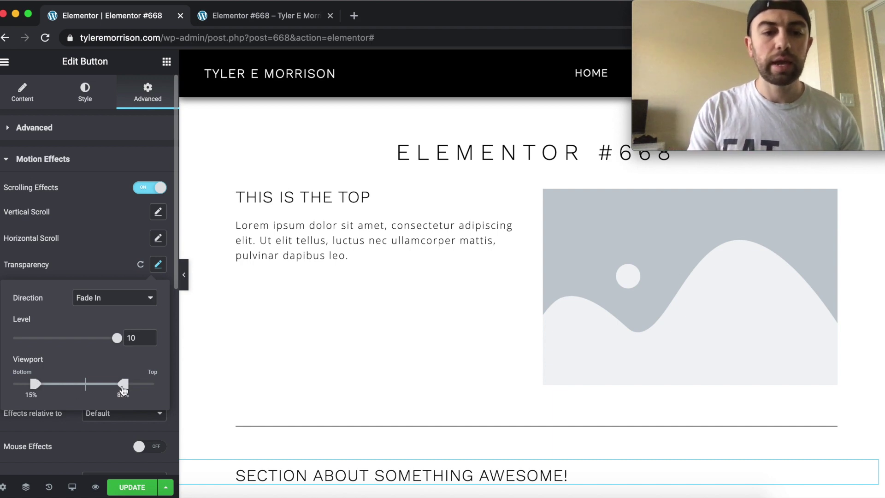
pyautogui.moveTo(124, 386); pyautogui.dragTo(63, 392)
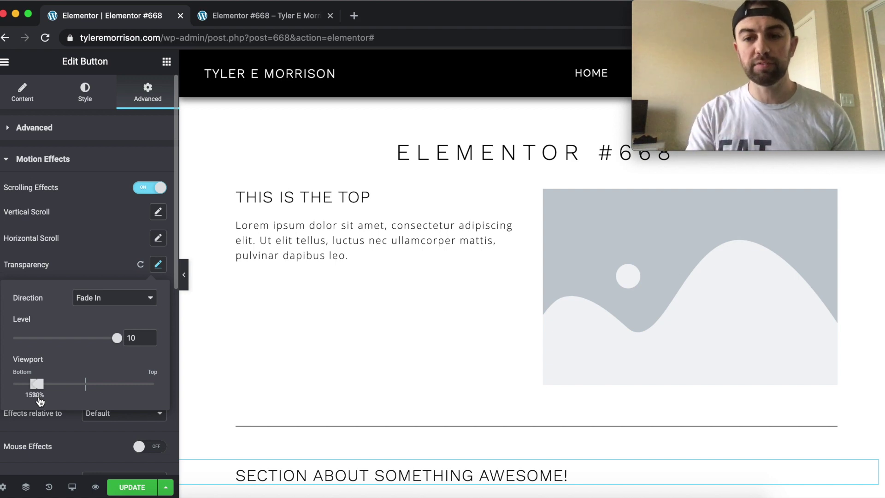
# Scroll the canvas up and down to test the TOP button fading in and out
pyautogui.scroll(-3, 444, 289)
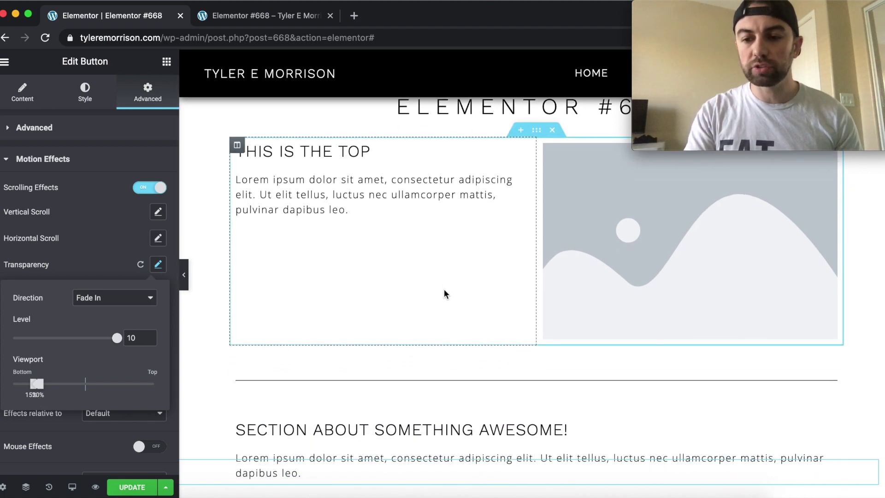
pyautogui.scroll(-3, 444, 289)
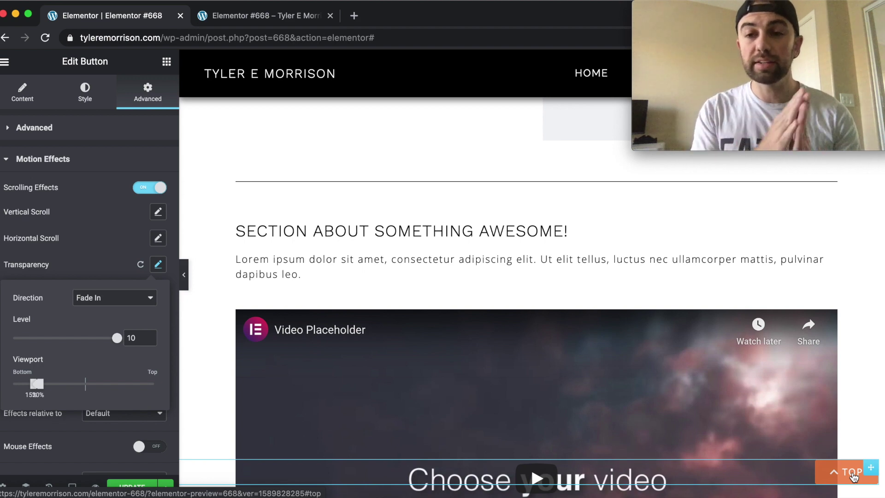
pyautogui.scroll(-2, 854, 477)
pyautogui.scroll(3, 853, 478)
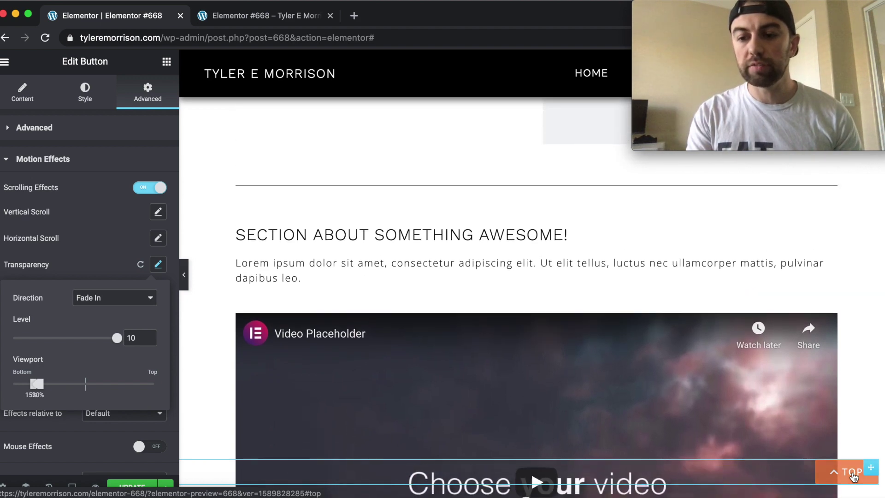
pyautogui.scroll(-2, 854, 477)
pyautogui.scroll(3, 854, 477)
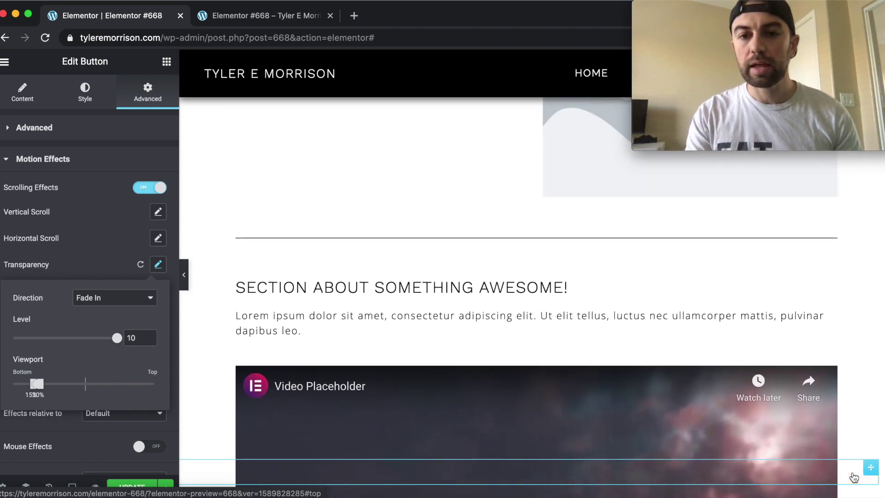
pyautogui.scroll(-3, 854, 477)
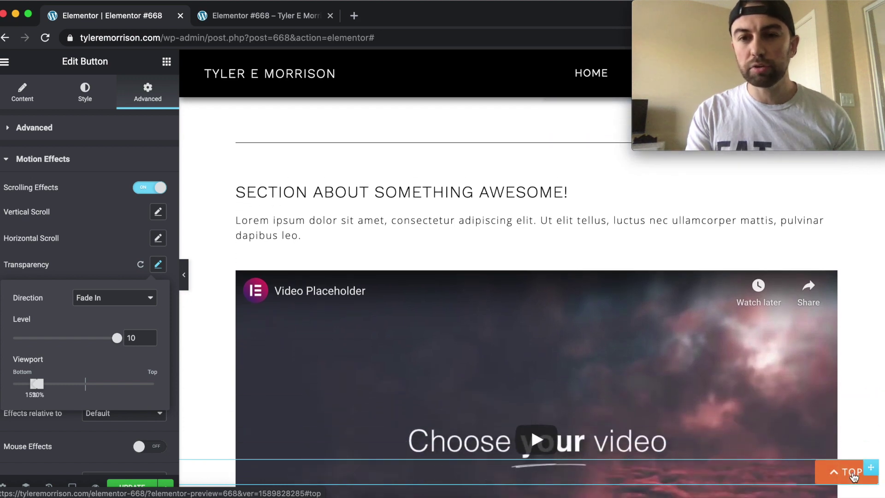
pyautogui.scroll(5, 854, 477)
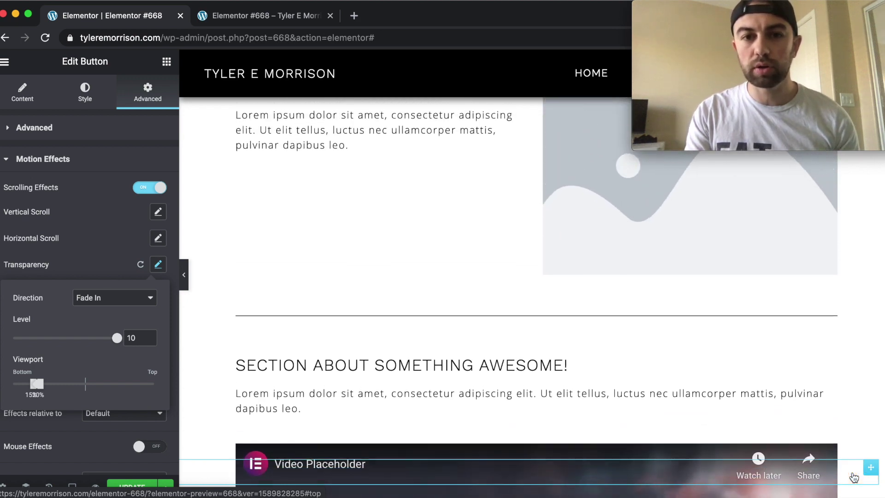
pyautogui.scroll(1, 854, 477)
pyautogui.scroll(-3, 854, 477)
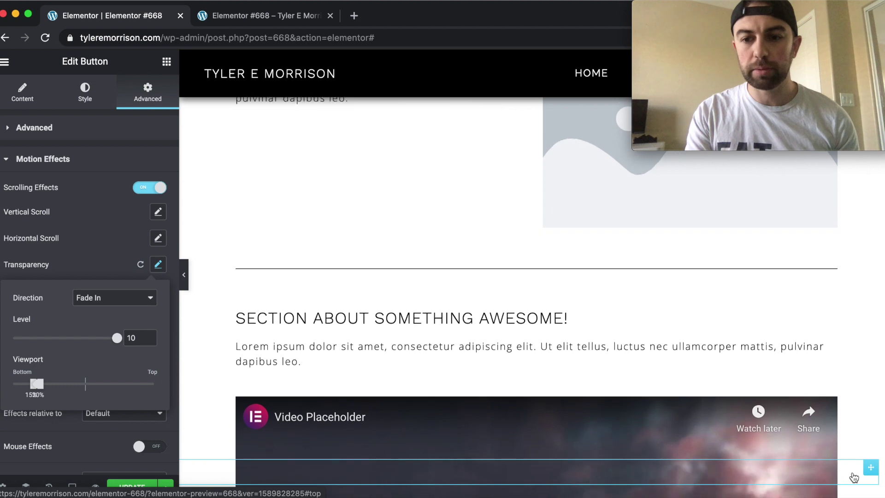
pyautogui.scroll(-1, 854, 477)
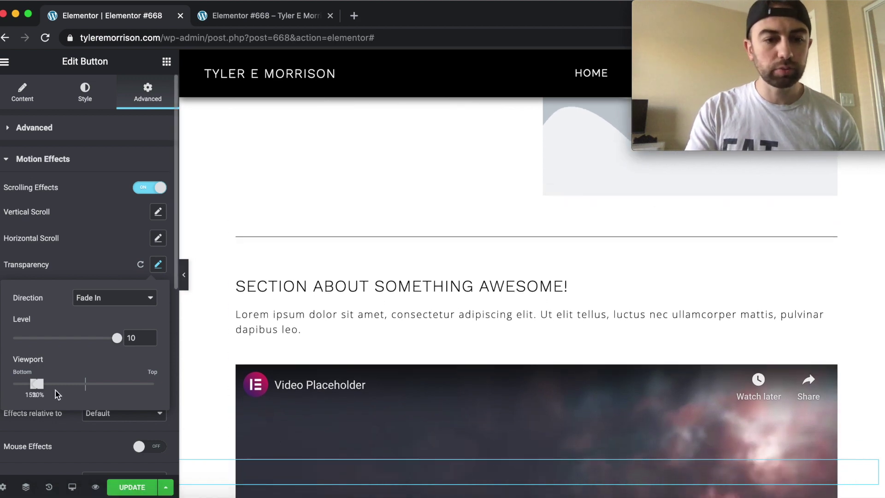
# Start the TOP button's fade-in at about 11% of the viewport and test it by scrolling
pyautogui.moveTo(36, 390); pyautogui.dragTo(33, 390)
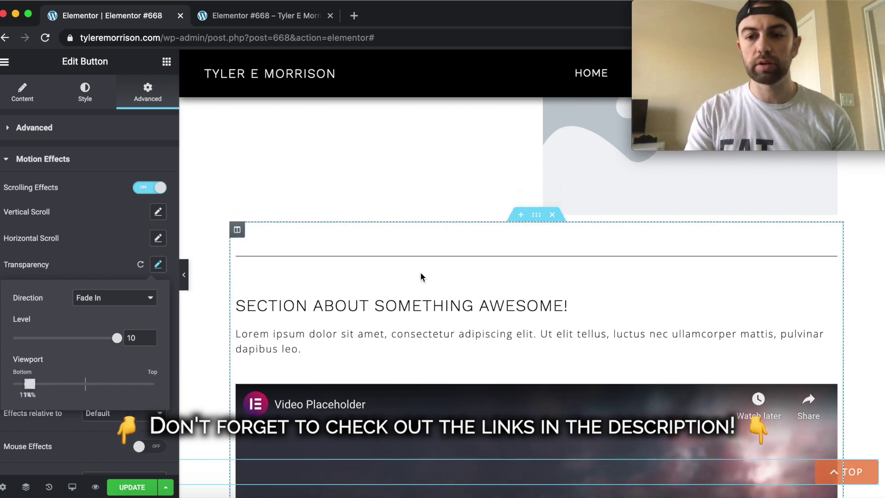
pyautogui.scroll(-3, 420, 276)
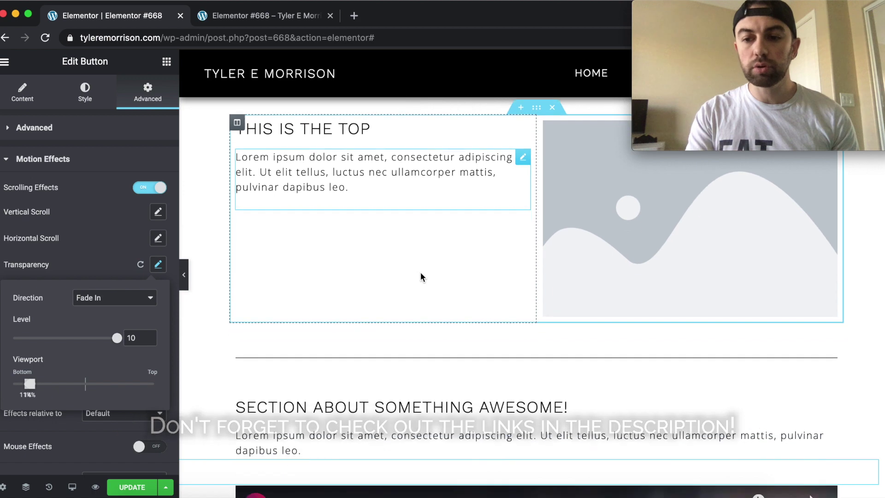
pyautogui.scroll(-3, 421, 276)
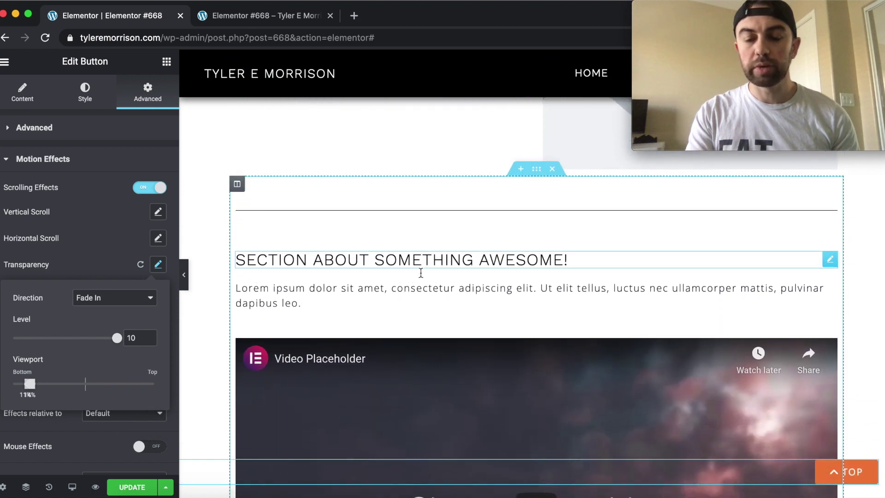
pyautogui.scroll(-1, 421, 272)
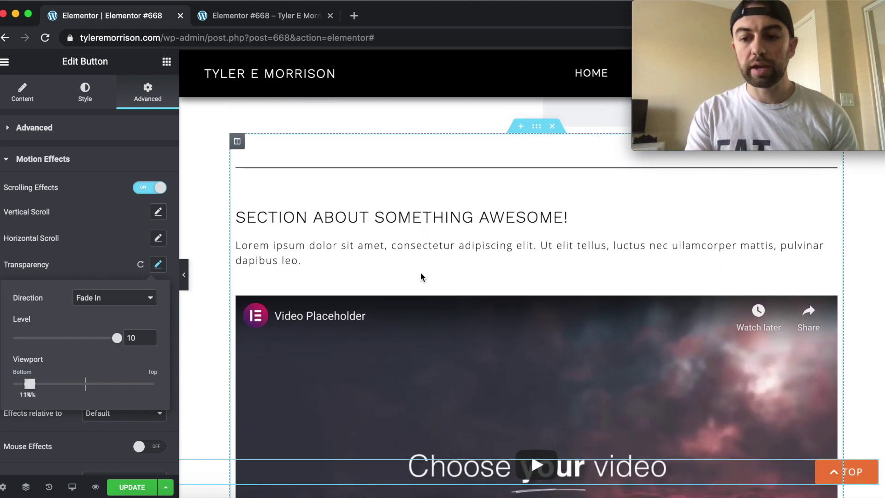
pyautogui.scroll(3, 421, 276)
pyautogui.scroll(-2, 420, 277)
pyautogui.scroll(2, 420, 277)
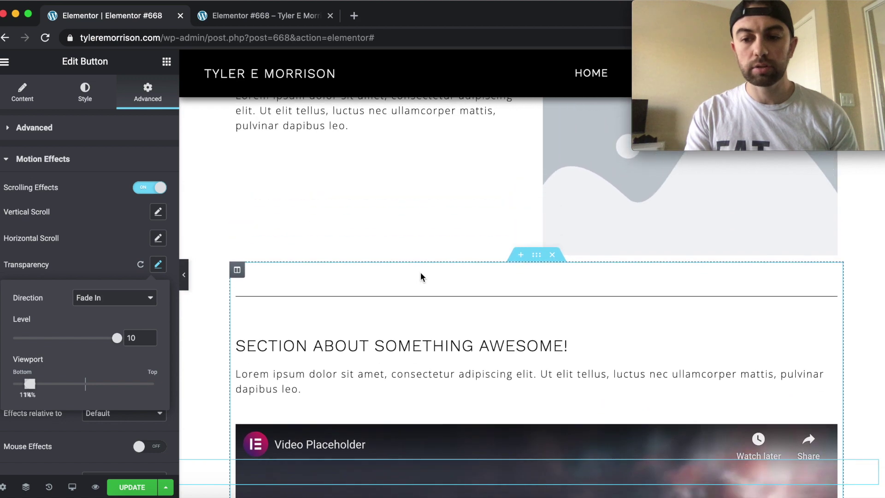
pyautogui.scroll(-1, 421, 277)
pyautogui.scroll(4, 421, 277)
pyautogui.scroll(-2, 420, 277)
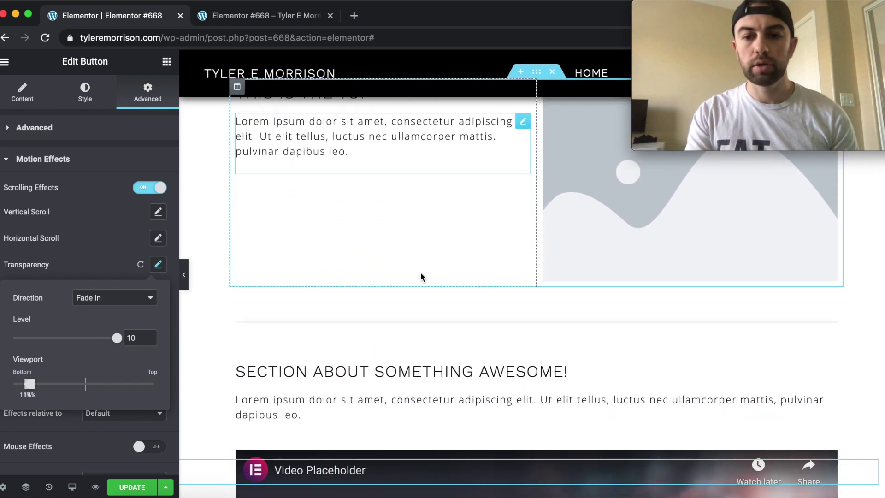
pyautogui.scroll(-3, 420, 277)
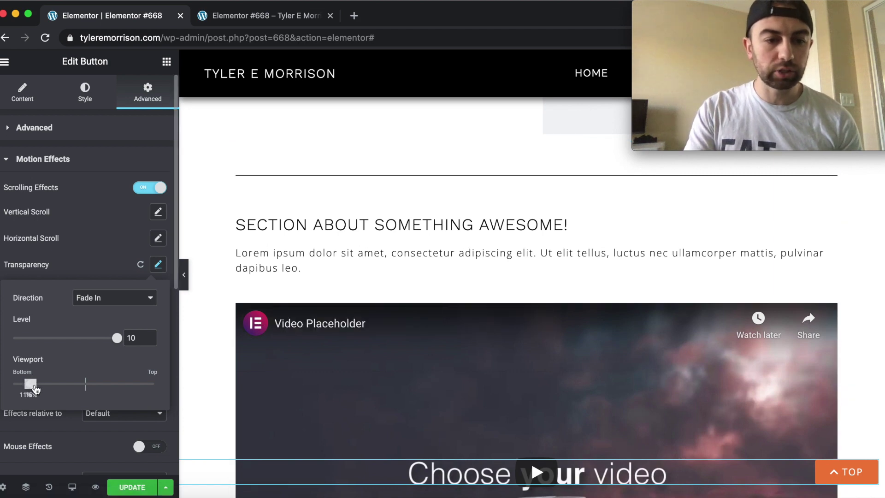
# Set the fade-in viewport's upper end to about 20%, test by scrolling, and save the page
pyautogui.moveTo(33, 389); pyautogui.dragTo(42, 389)
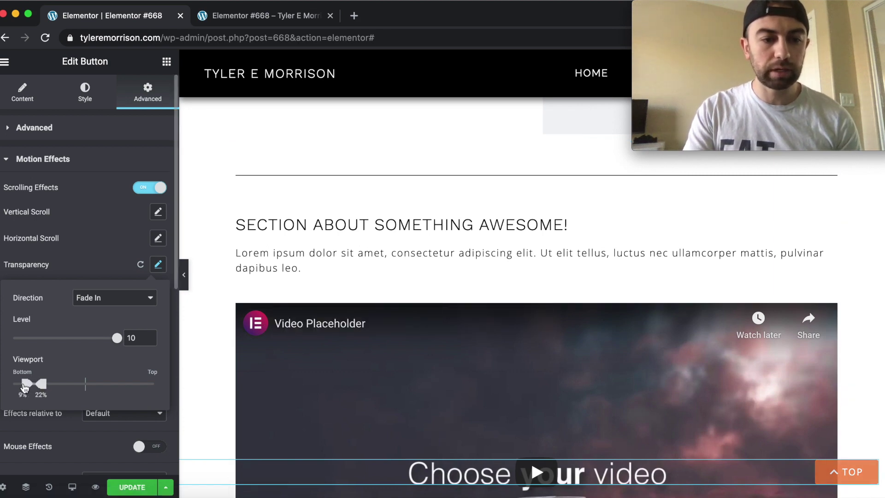
pyautogui.moveTo(44, 387); pyautogui.dragTo(39, 388)
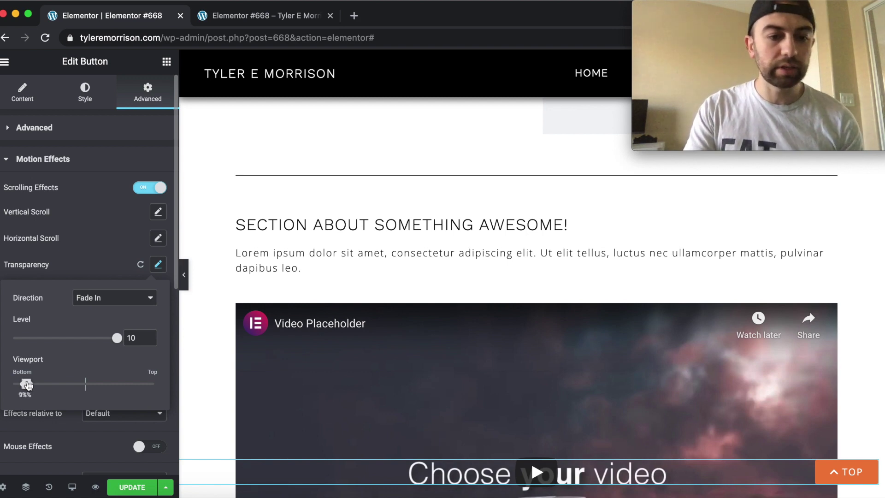
pyautogui.scroll(5, 632, 249)
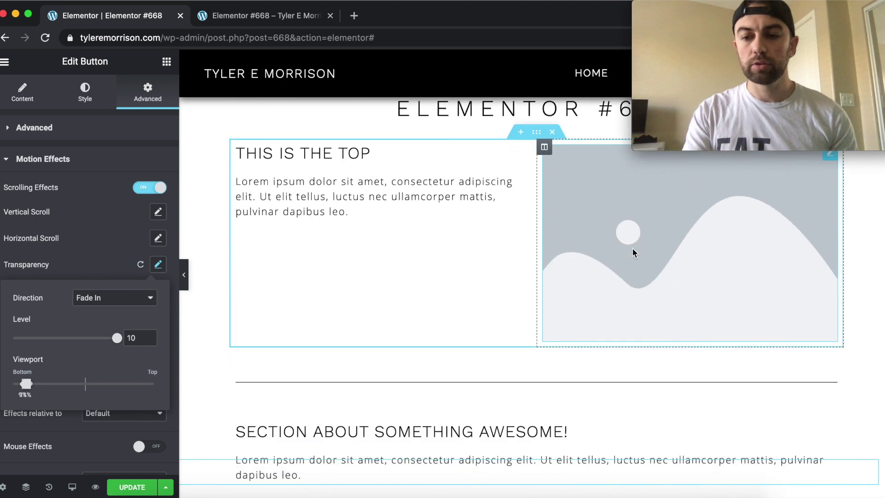
pyautogui.scroll(-4, 633, 250)
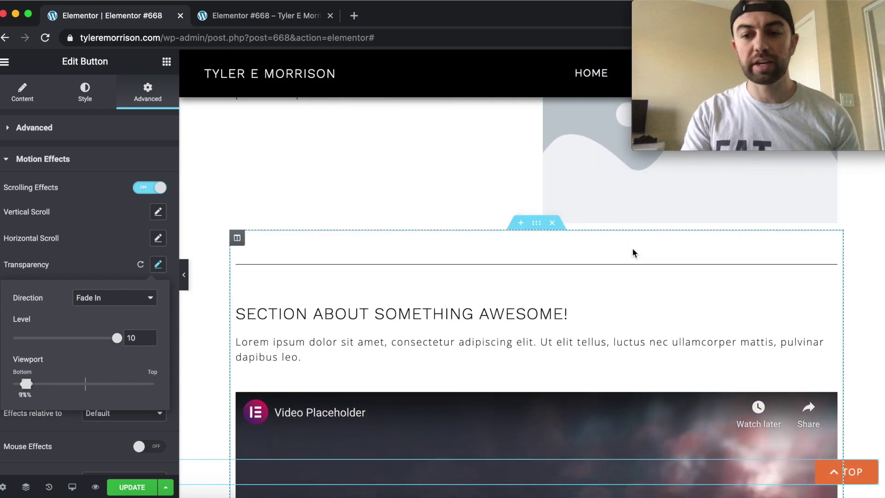
pyautogui.scroll(-2, 633, 249)
pyautogui.scroll(5, 633, 251)
pyautogui.scroll(-4, 633, 251)
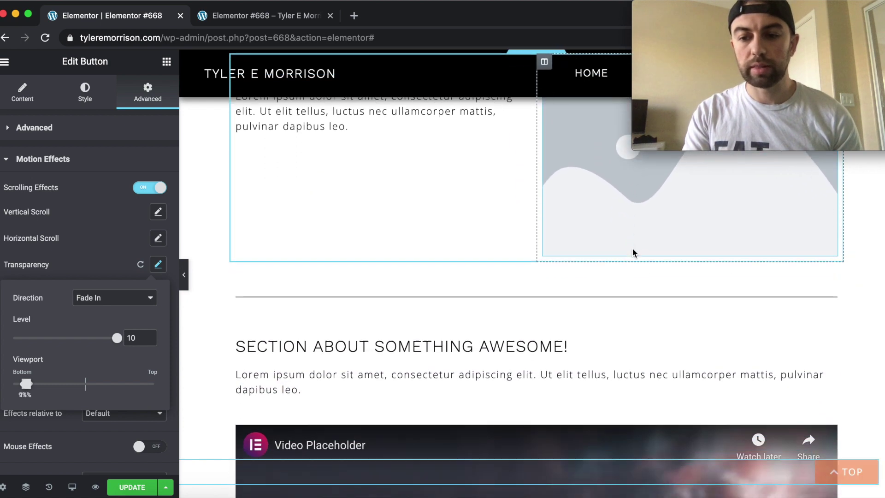
pyautogui.scroll(-7, 633, 253)
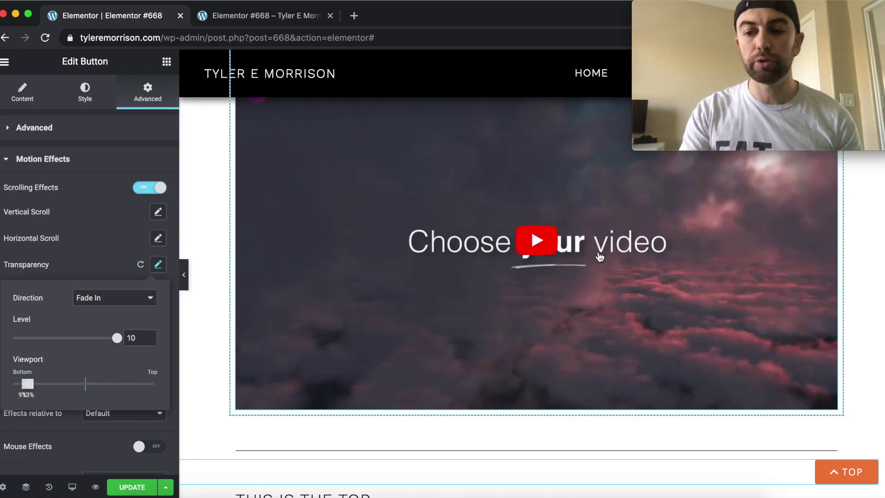
pyautogui.scroll(10, 599, 257)
pyautogui.scroll(-2, 600, 257)
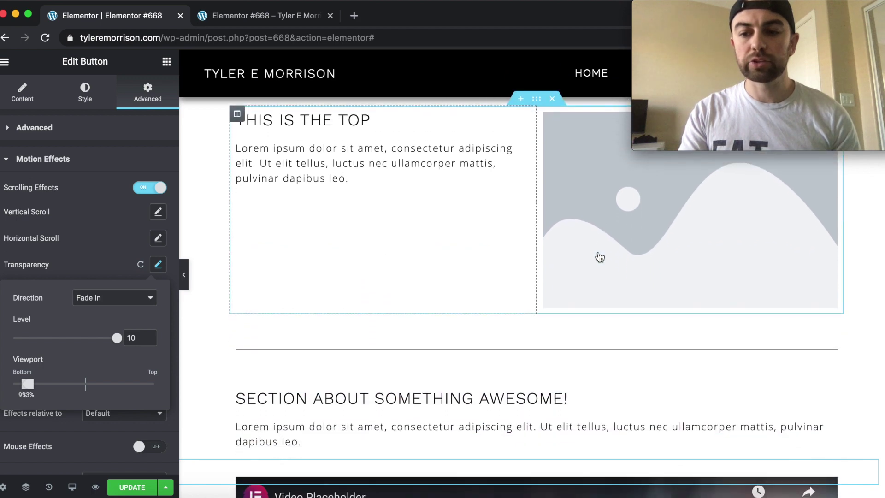
pyautogui.scroll(-5, 600, 257)
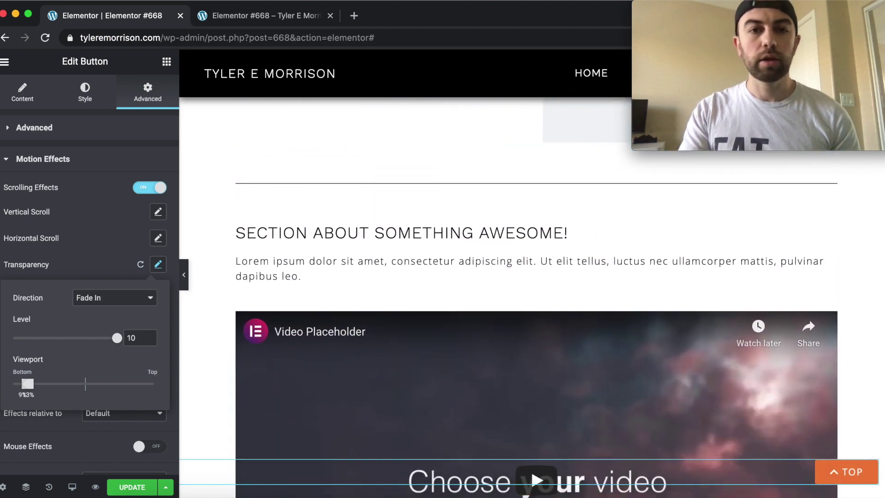
pyautogui.click(133, 487)
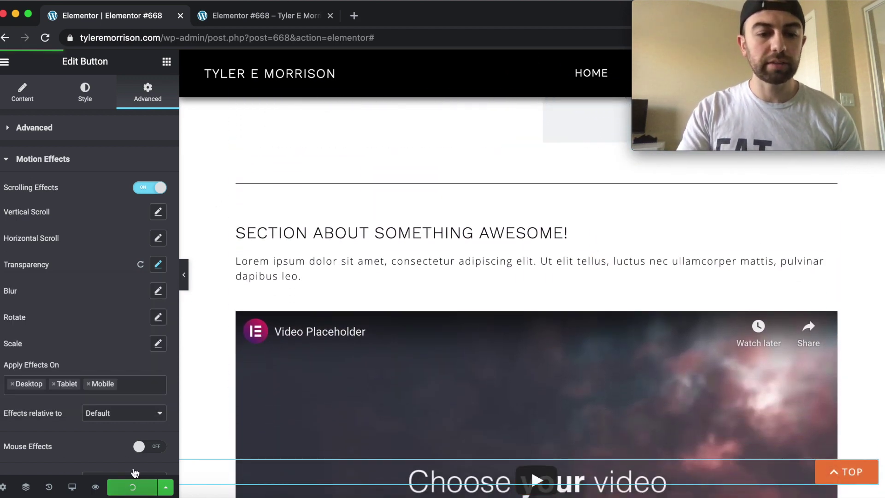
# Reload the live preview to show the saved page
pyautogui.click(260, 20)
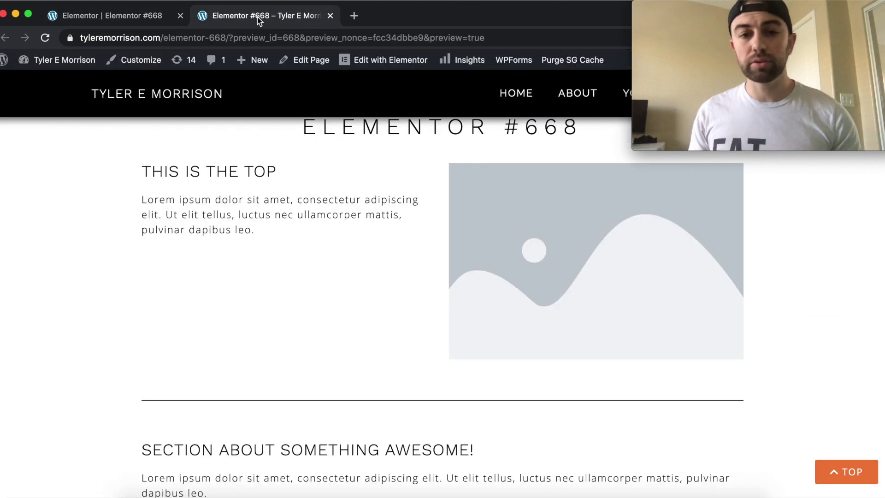
pyautogui.scroll(2, 386, 247)
pyautogui.click(45, 38)
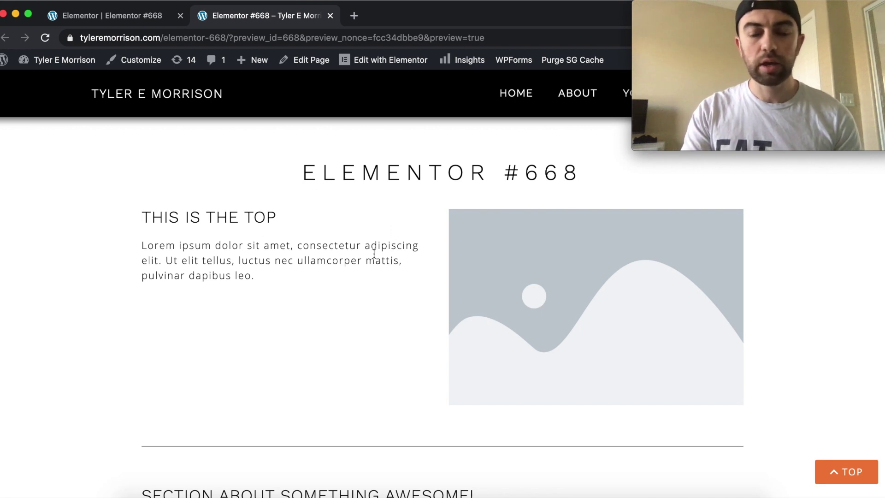
pyautogui.scroll(-1, 374, 253)
pyautogui.scroll(1, 373, 252)
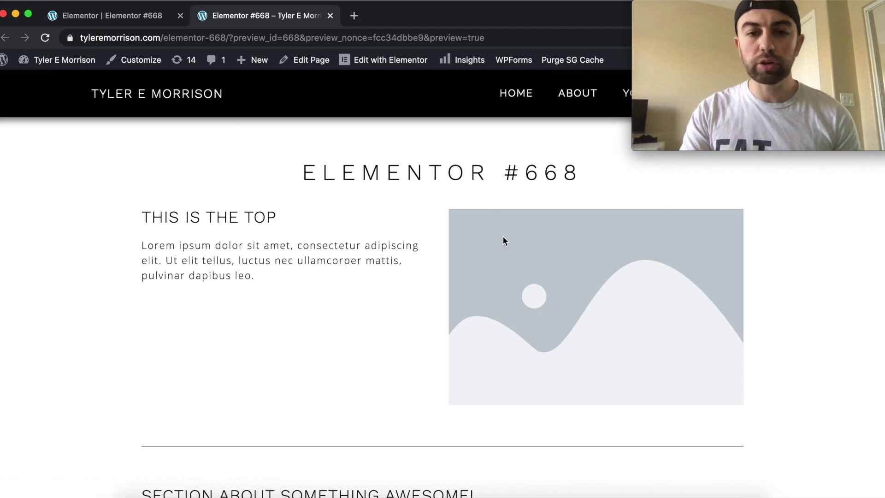
# Scroll down until the TOP button appears and use it to jump back to the top
pyautogui.scroll(-5, 236, 249)
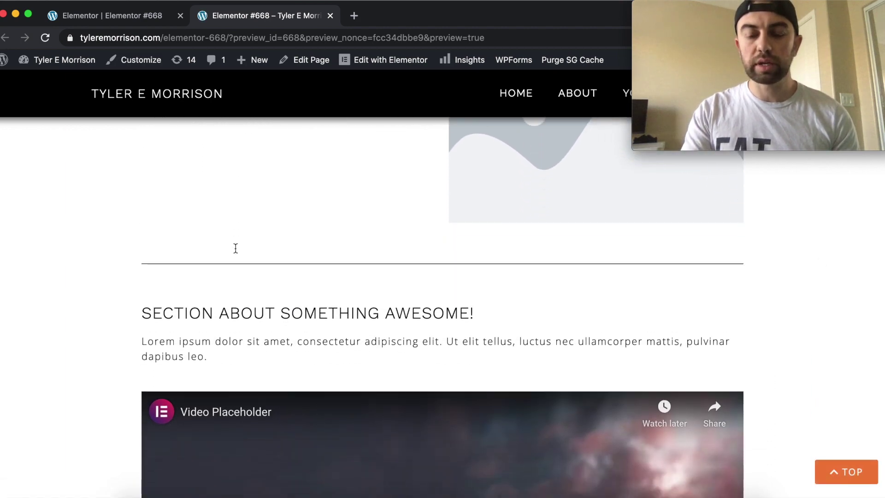
pyautogui.scroll(-10, 236, 249)
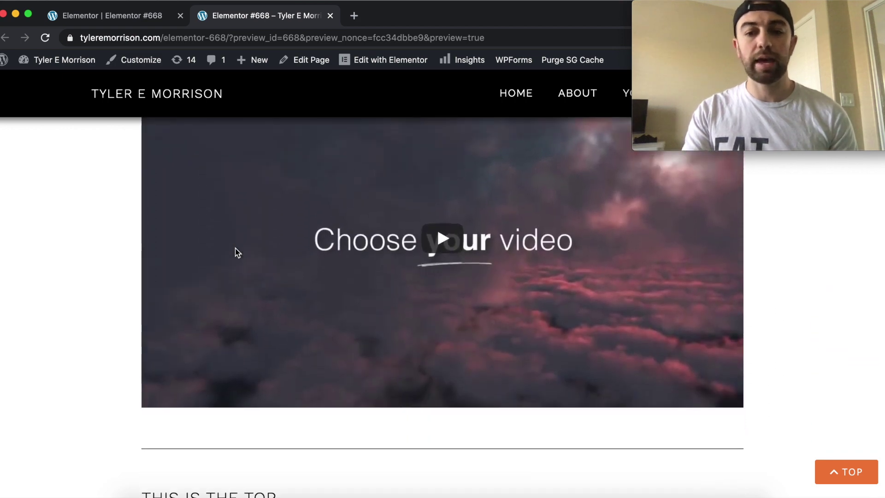
pyautogui.scroll(-12, 235, 249)
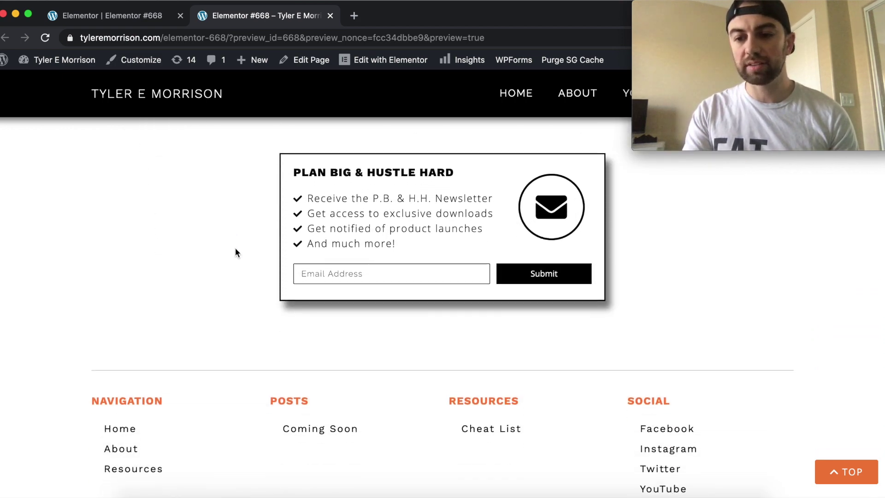
pyautogui.scroll(20, 236, 252)
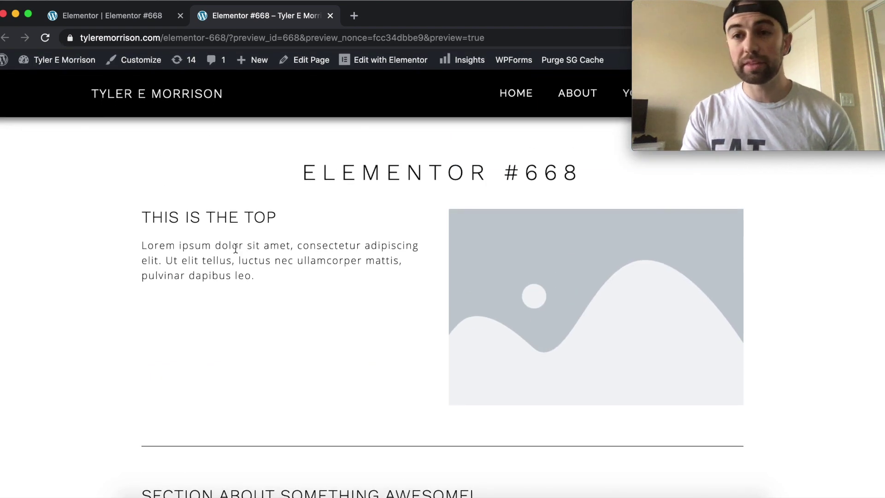
pyautogui.scroll(-4, 641, 293)
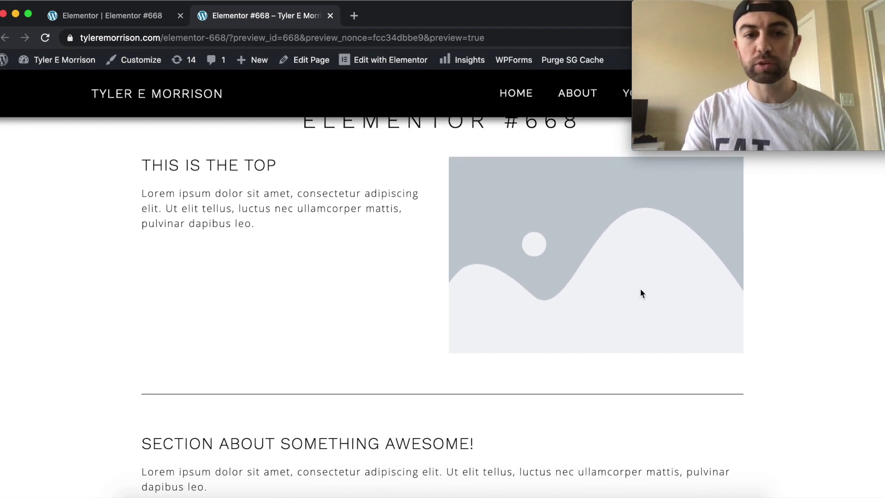
pyautogui.scroll(-6, 640, 292)
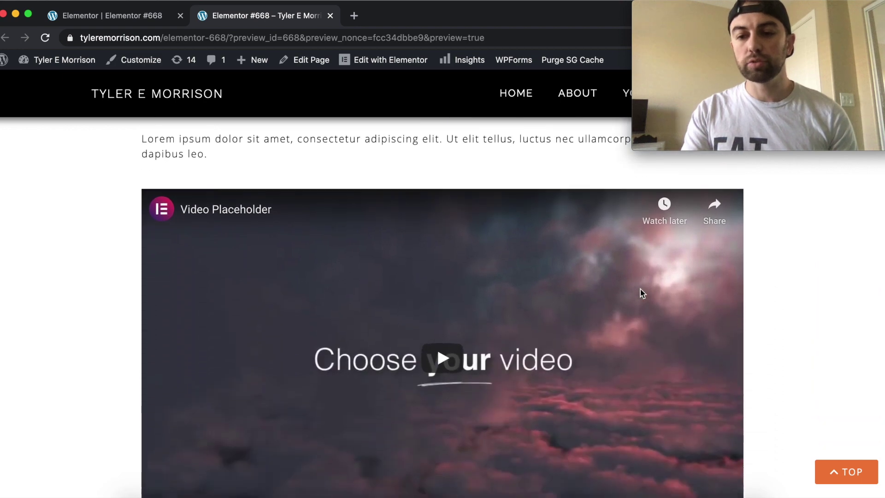
pyautogui.click(854, 472)
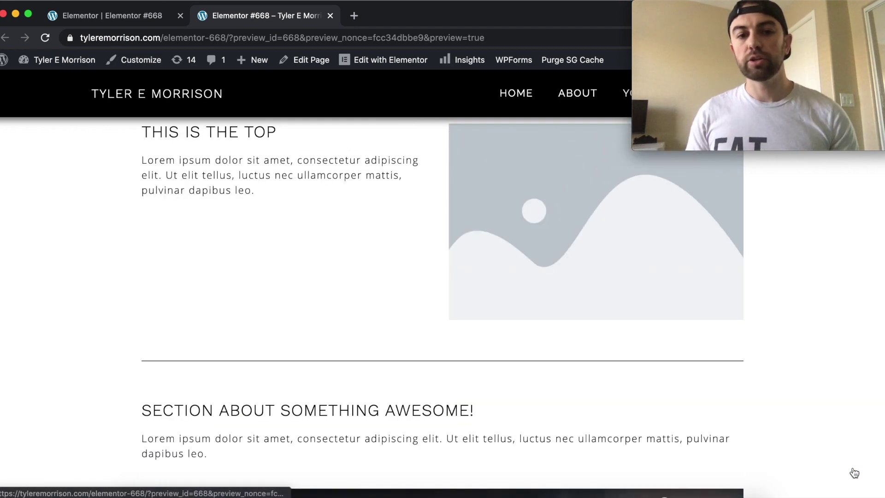